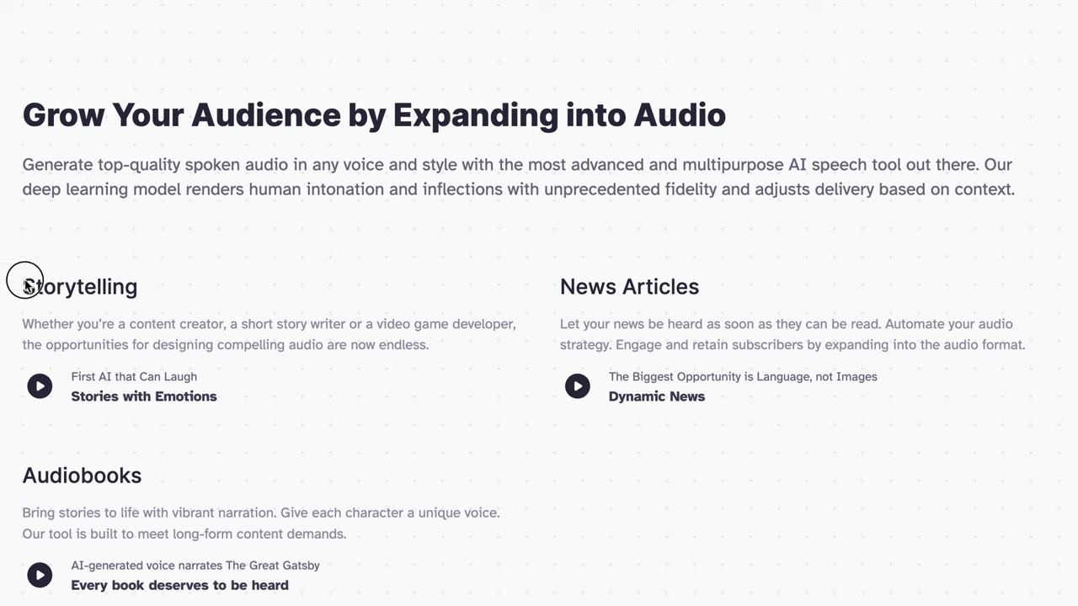
- Examine the ElevenLabs home page's audio use cases and its Speech Synthesis, Voice Lab and Publishers Projects sections
{"action": "left_click_drag", "start_coordinate": [572, 283], "coordinate": [738, 296]}
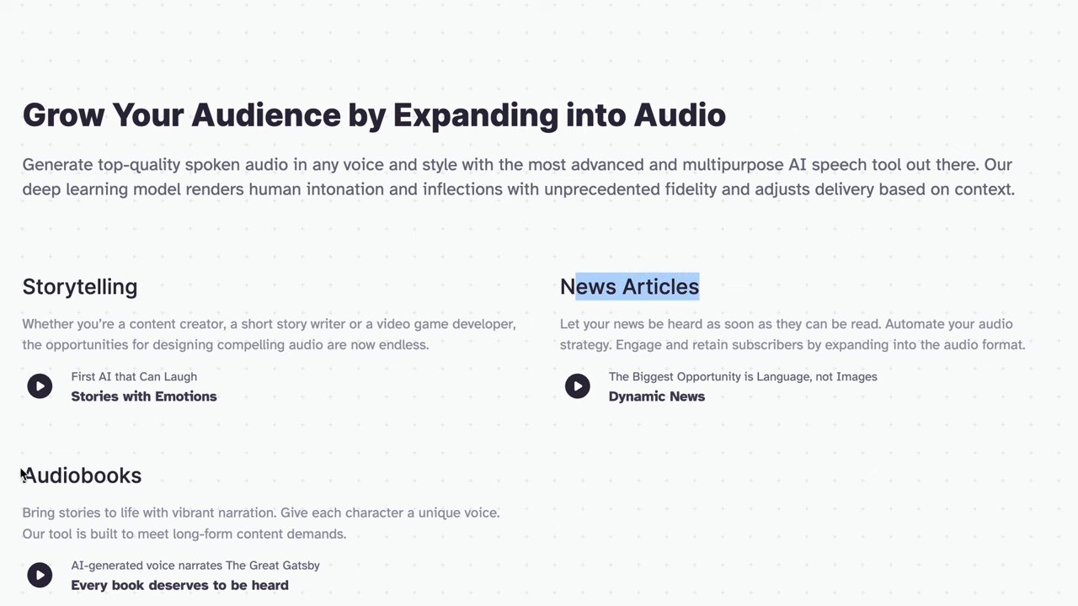
{"action": "left_click_drag", "start_coordinate": [22, 474], "coordinate": [183, 476]}
{"action": "scroll", "coordinate": [187, 474], "scroll_direction": "down", "scroll_amount": 1}
{"action": "scroll", "coordinate": [188, 477], "scroll_direction": "down", "scroll_amount": 6}
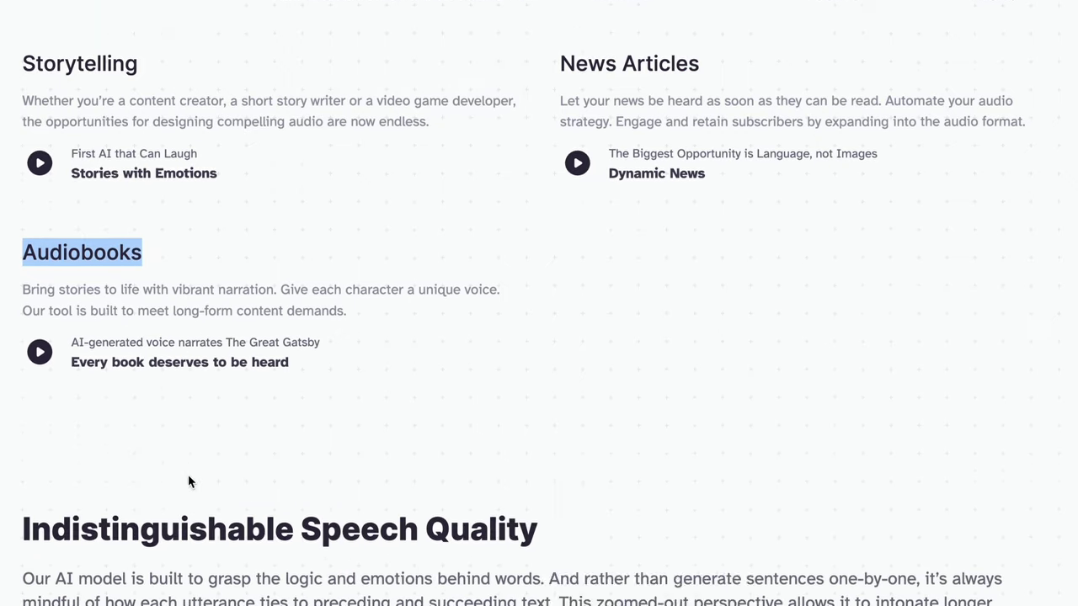
{"action": "scroll", "coordinate": [188, 475], "scroll_direction": "down", "scroll_amount": 3}
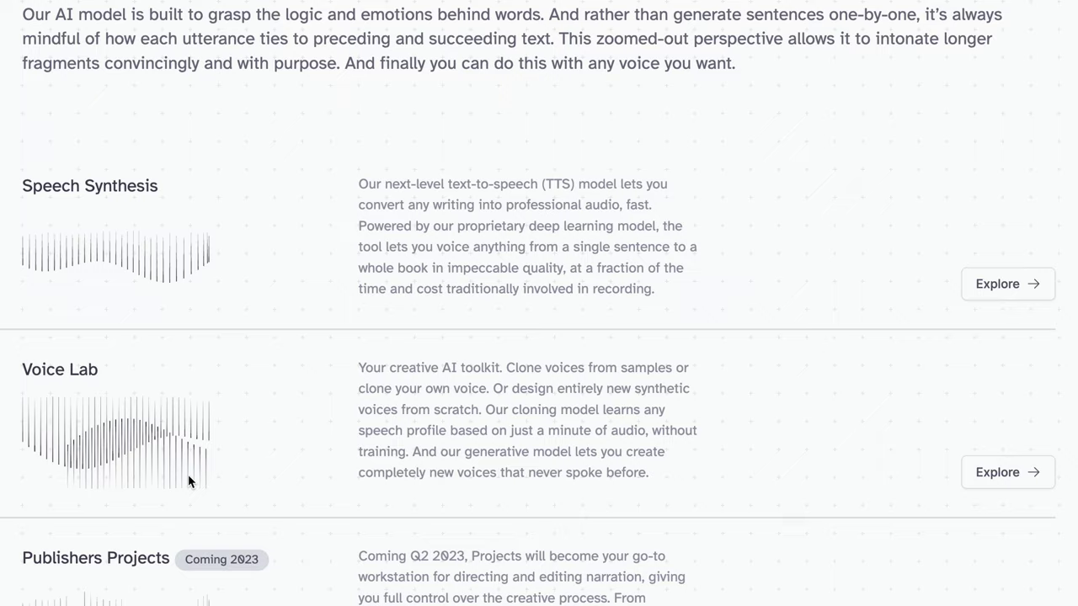
{"action": "scroll", "coordinate": [188, 475], "scroll_direction": "down", "scroll_amount": 3}
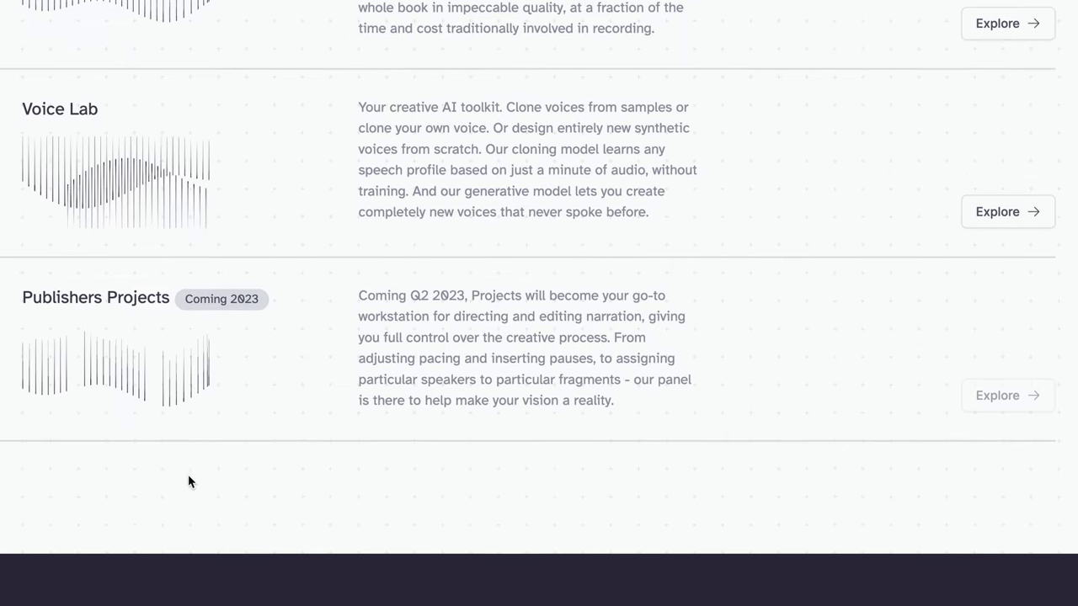
{"action": "scroll", "coordinate": [187, 474], "scroll_direction": "down", "scroll_amount": 2}
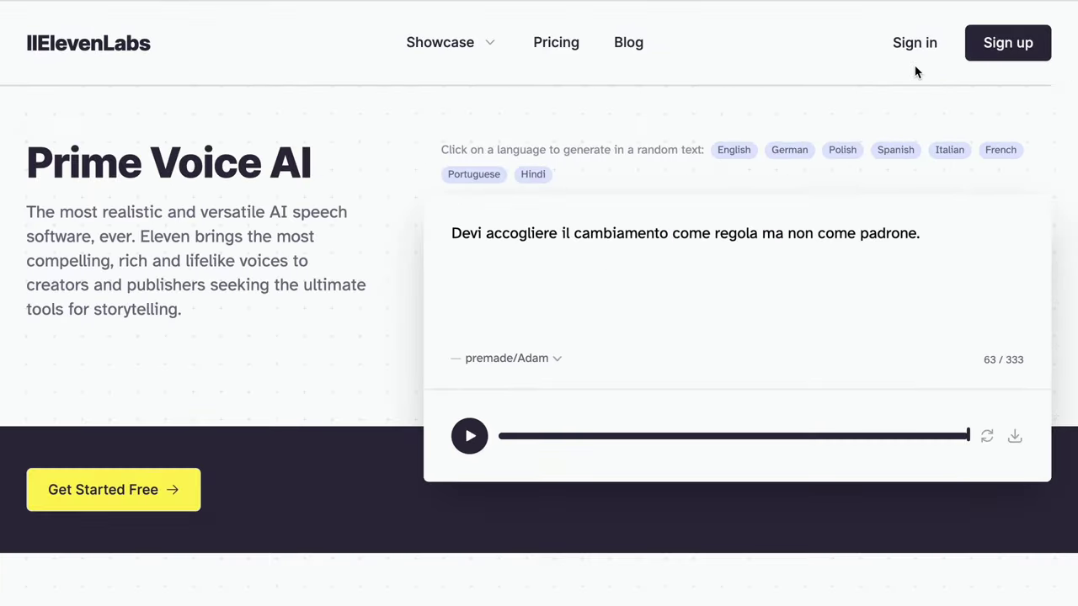
- Sign in to ElevenLabs with a Google account
{"action": "left_click", "coordinate": [915, 42]}
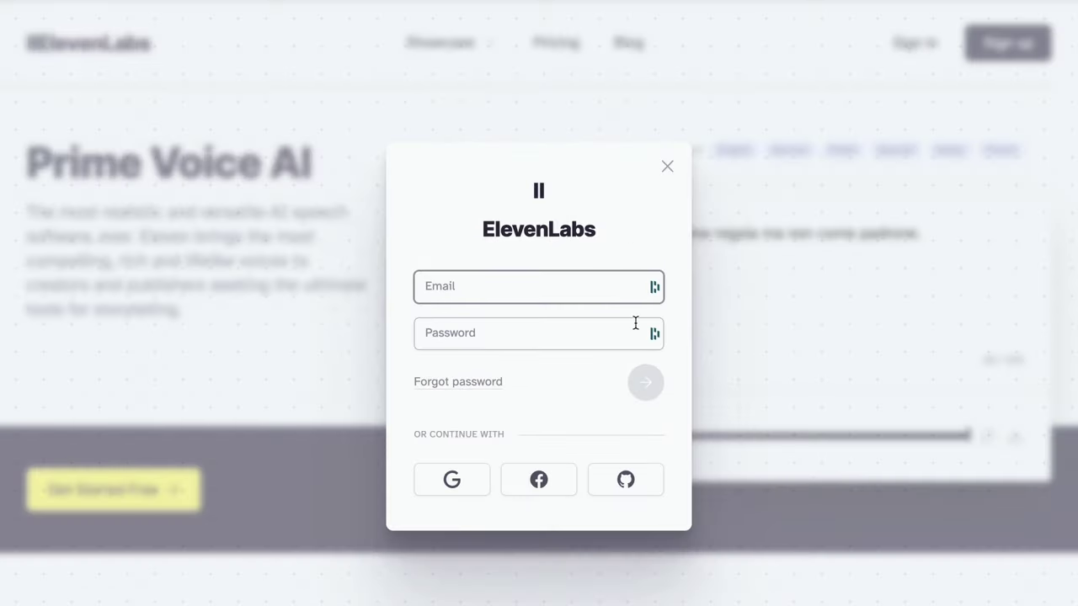
{"action": "left_click", "coordinate": [476, 482]}
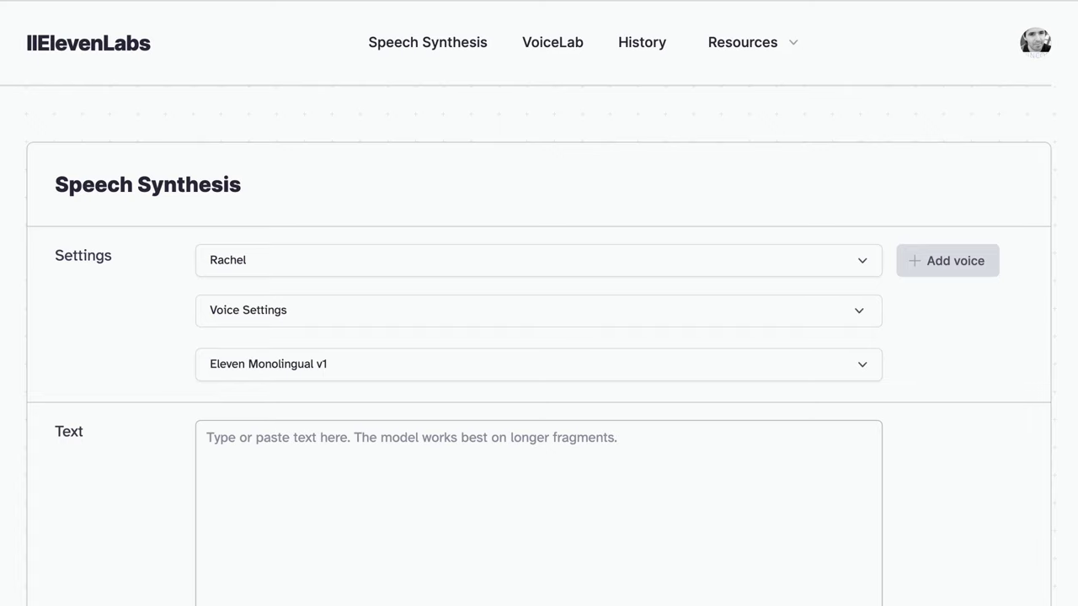
- Review the premade voices available in the Speech Synthesis settings
{"action": "scroll", "coordinate": [539, 303], "scroll_direction": "down", "scroll_amount": 1}
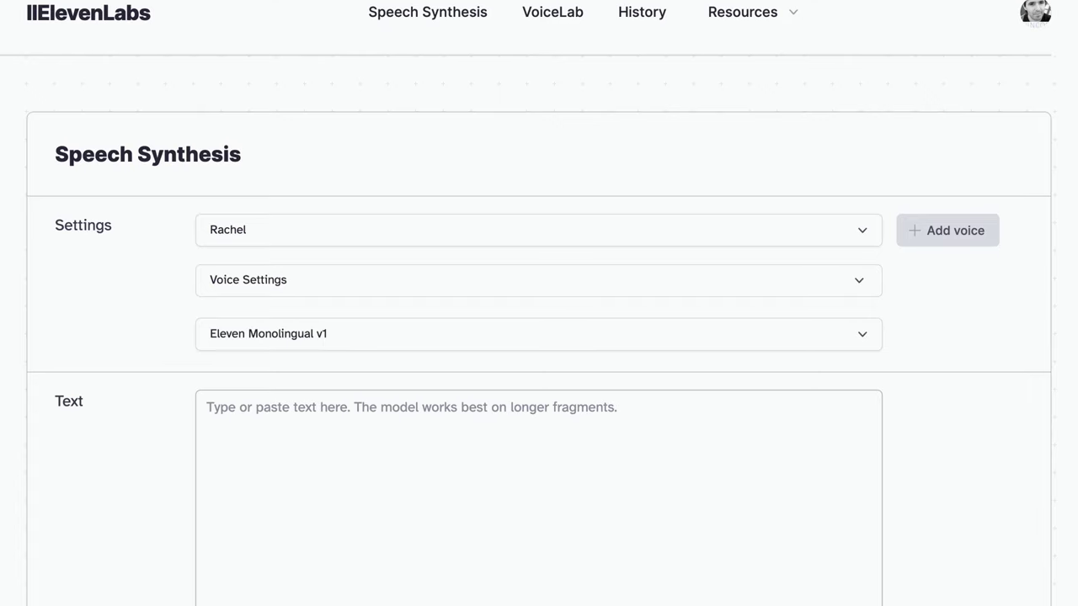
{"action": "scroll", "coordinate": [538, 303], "scroll_direction": "down", "scroll_amount": 2}
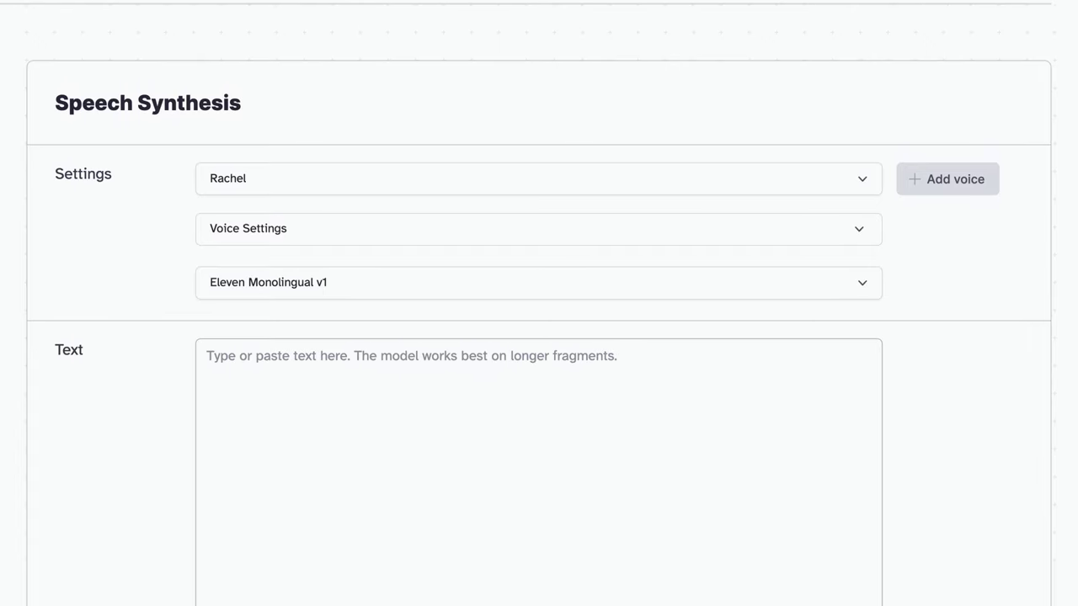
{"action": "scroll", "coordinate": [626, 505], "scroll_direction": "down", "scroll_amount": 2}
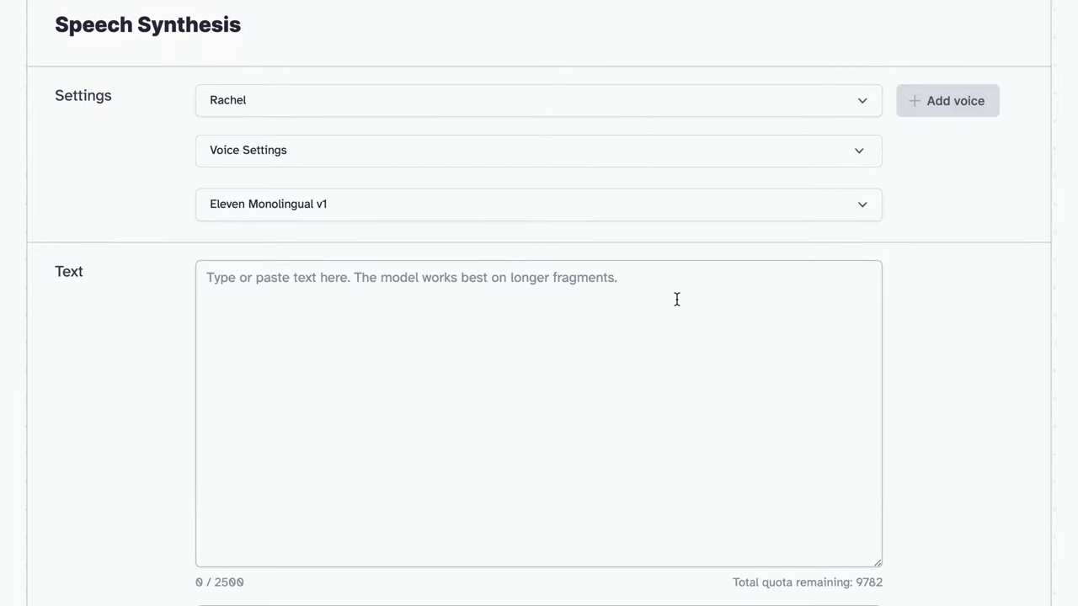
{"action": "left_click", "coordinate": [837, 116]}
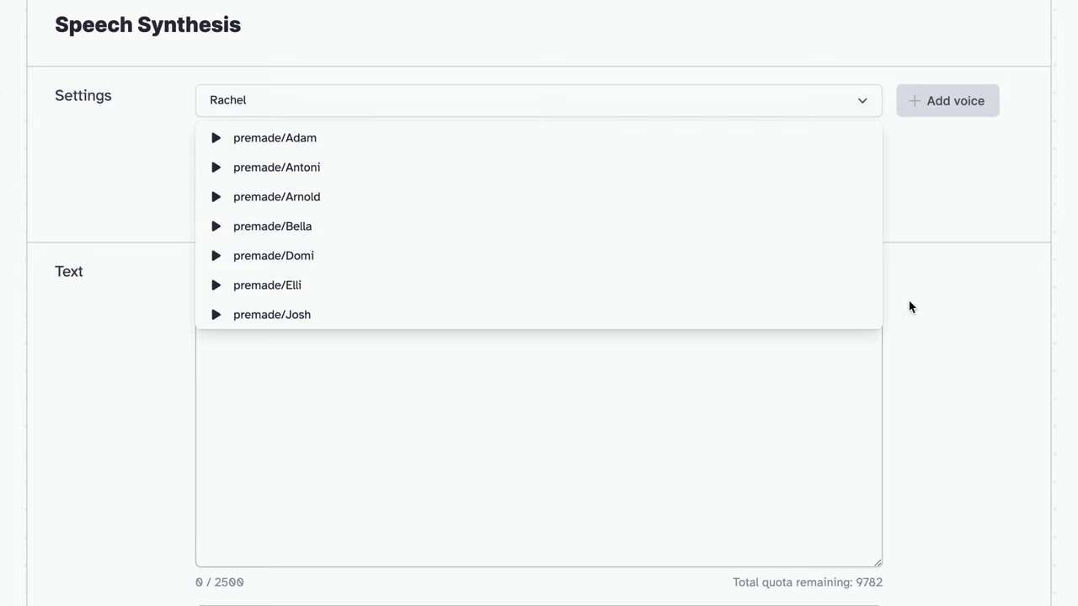
{"action": "left_click", "coordinate": [821, 377]}
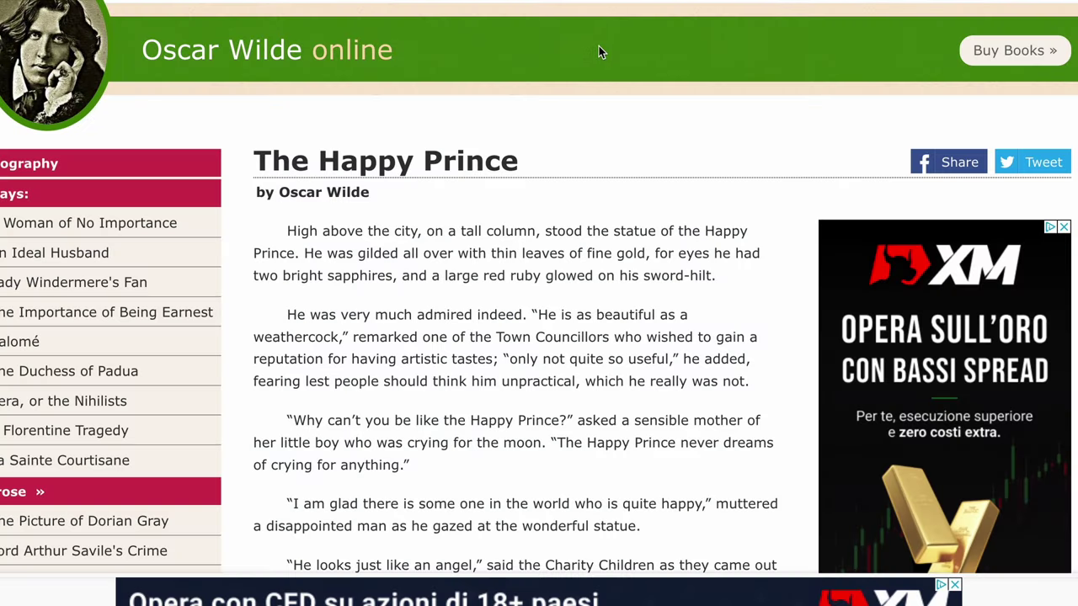
- Copy the first three paragraphs of The Happy Prince from Oscar Wilde online and generate speech from them in ElevenLabs with the Rachel voice
{"action": "left_click_drag", "start_coordinate": [287, 231], "coordinate": [440, 462]}
{"action": "key", "text": "ctrl+c"}
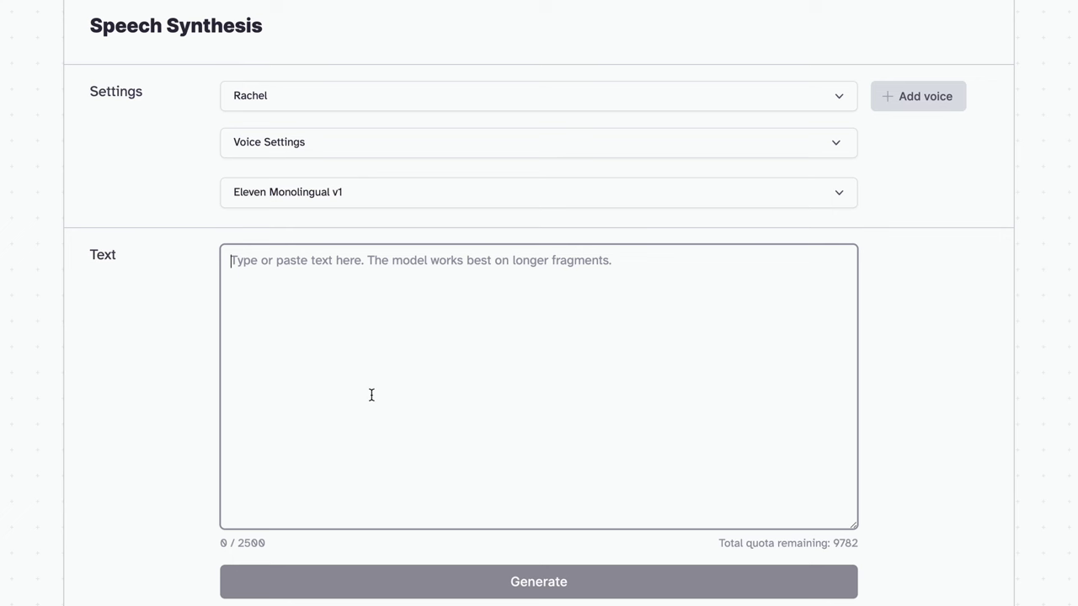
{"action": "left_click", "coordinate": [371, 395]}
{"action": "key", "text": "ctrl+v"}
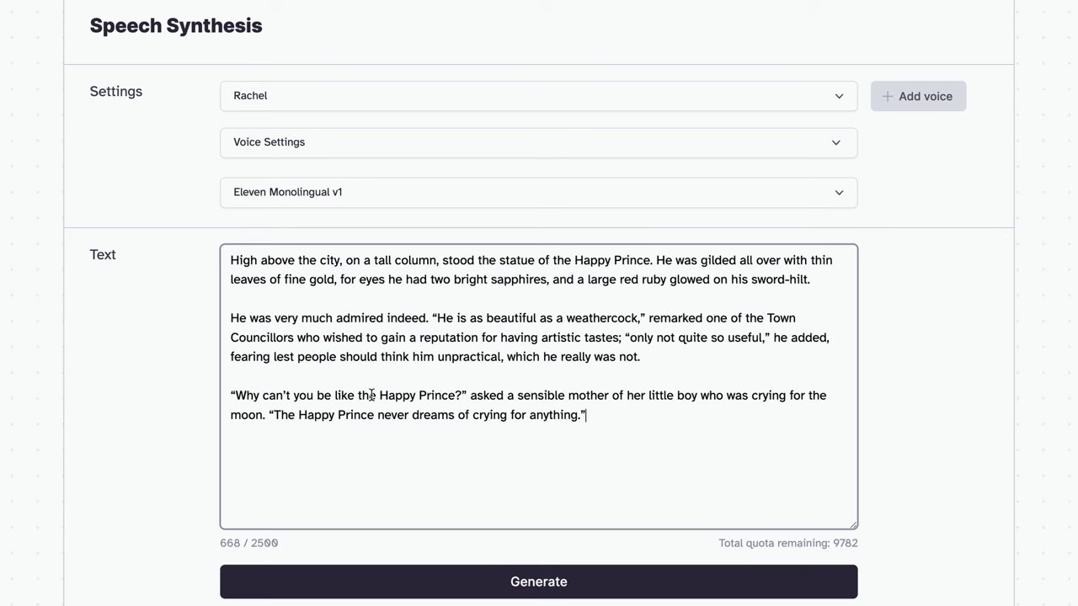
{"action": "left_click", "coordinate": [373, 585]}
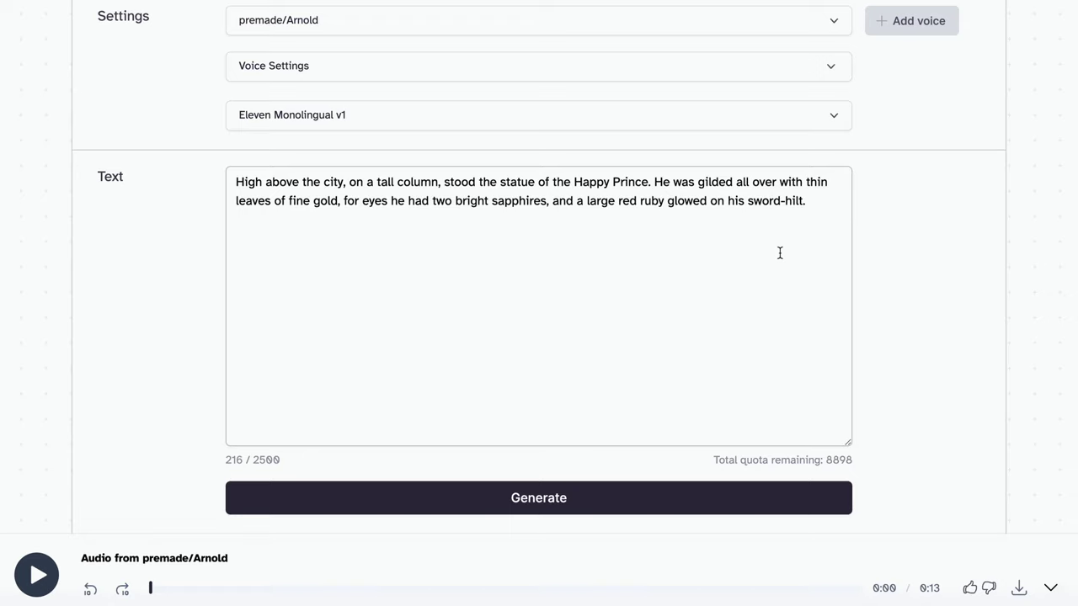
- Switch the speech model to Eleven Multilingual v1
{"action": "left_click", "coordinate": [765, 124]}
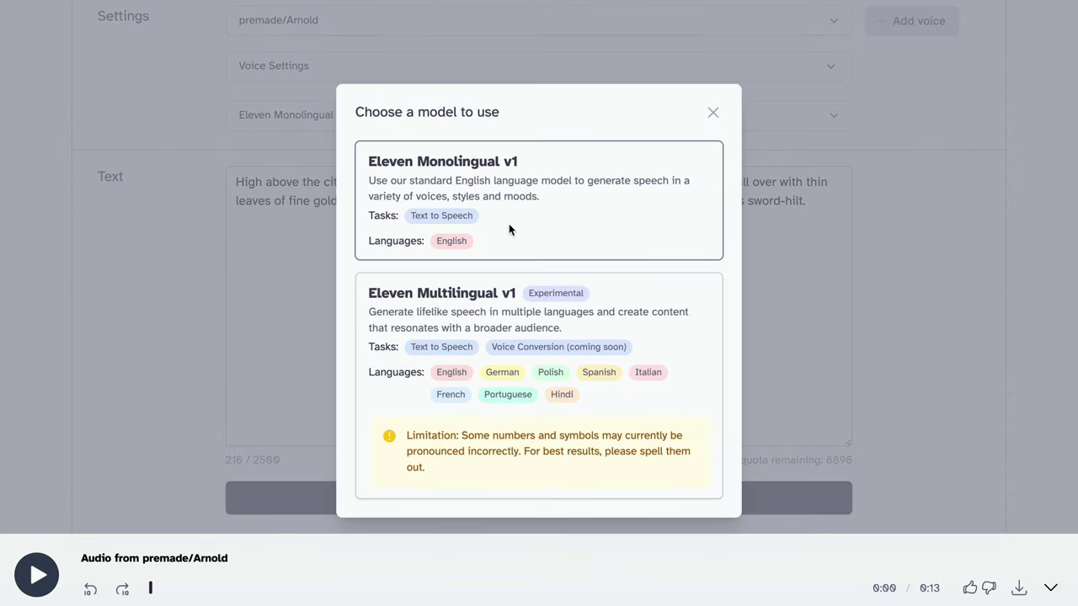
{"action": "left_click", "coordinate": [522, 338]}
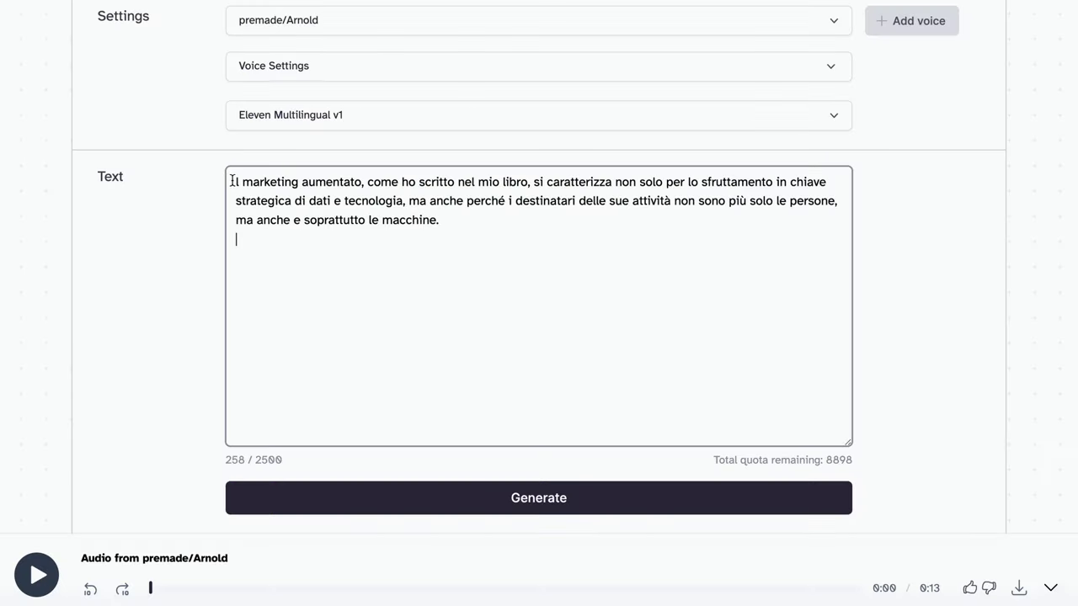
- Correct the Italian text's first word to "Il", generate its speech with the premade/Arnold voice and rewind the audio to the start
{"action": "left_click", "coordinate": [235, 182]}
{"action": "type", "text": "I"}
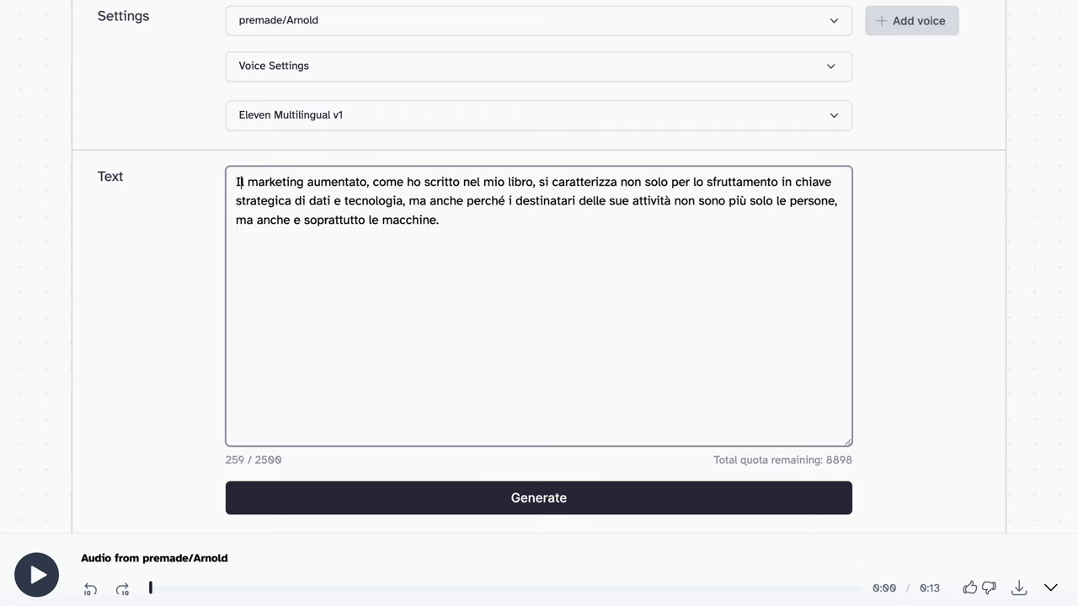
{"action": "left_click", "coordinate": [404, 490]}
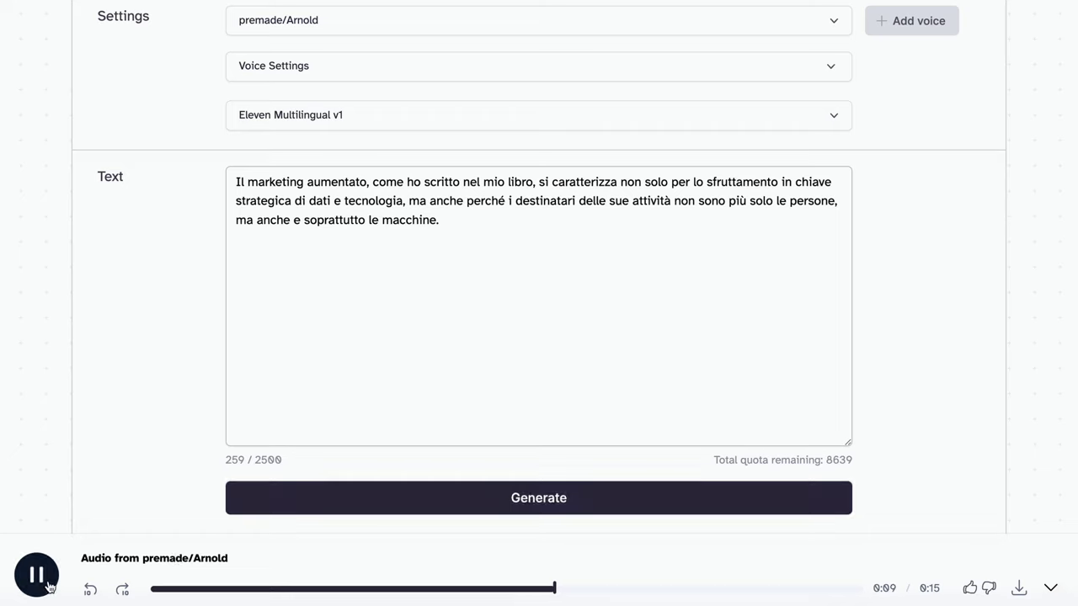
{"action": "left_click_drag", "start_coordinate": [566, 587], "coordinate": [68, 585]}
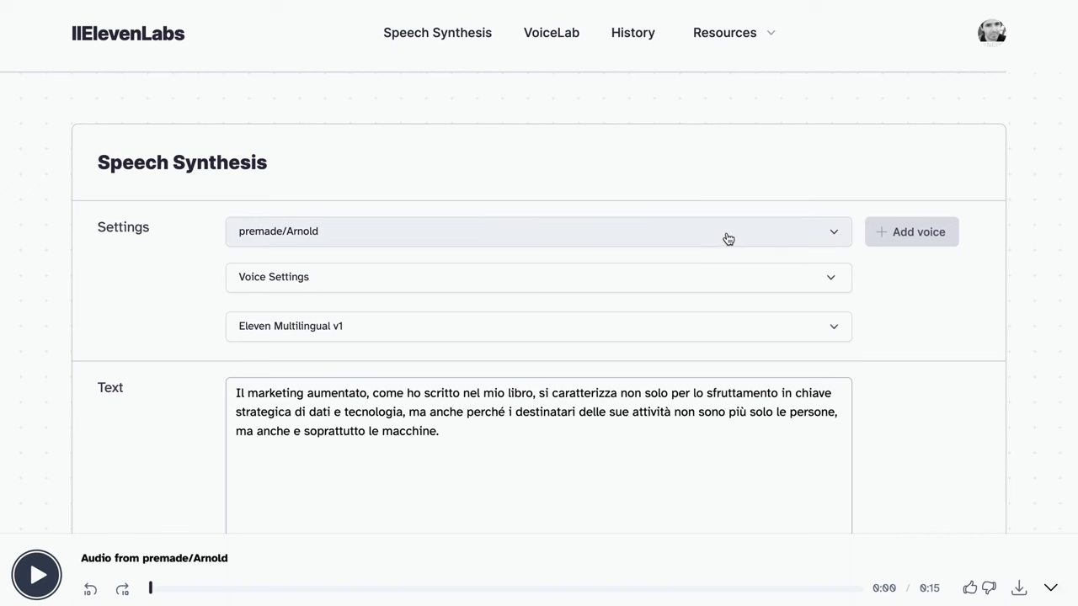
- Go to VoiceLab to add a voice and start a new one with Voice Design
{"action": "left_click", "coordinate": [728, 239]}
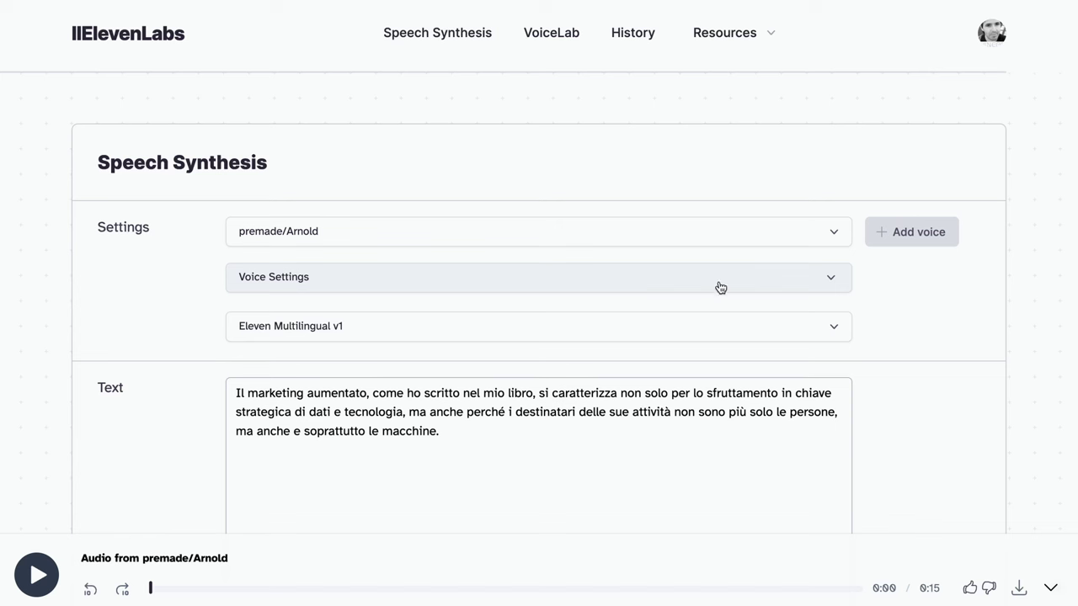
{"action": "left_click", "coordinate": [905, 242]}
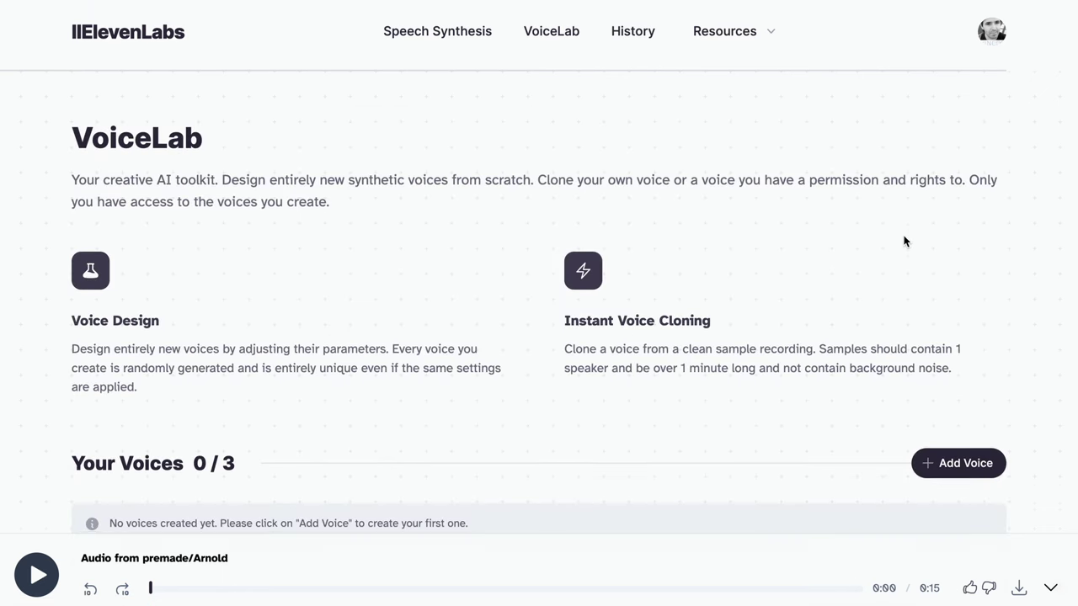
{"action": "scroll", "coordinate": [905, 241], "scroll_direction": "down", "scroll_amount": 1}
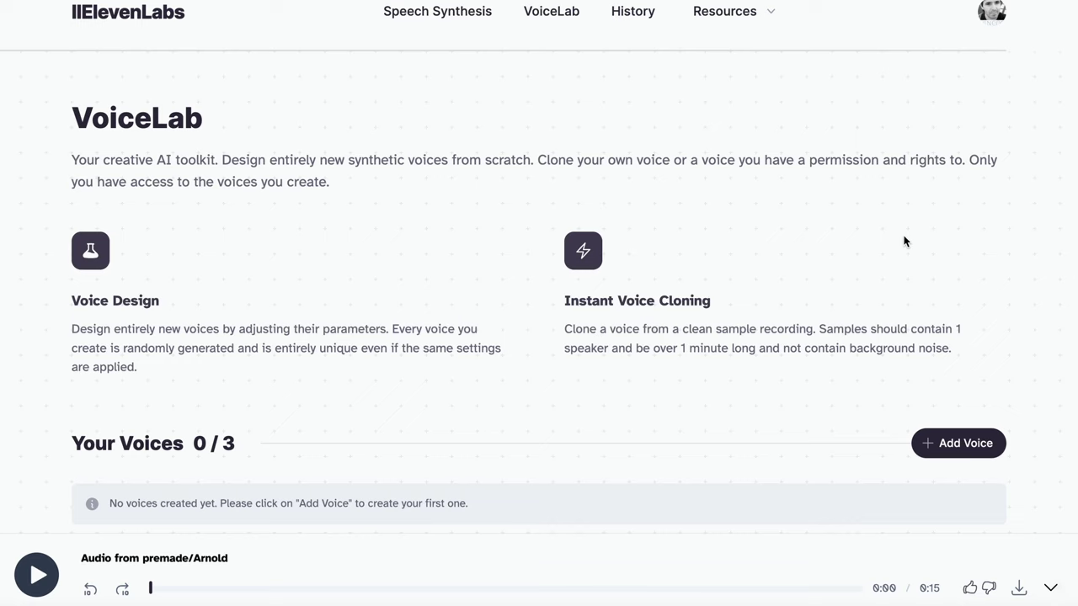
{"action": "scroll", "coordinate": [904, 242], "scroll_direction": "down", "scroll_amount": 1}
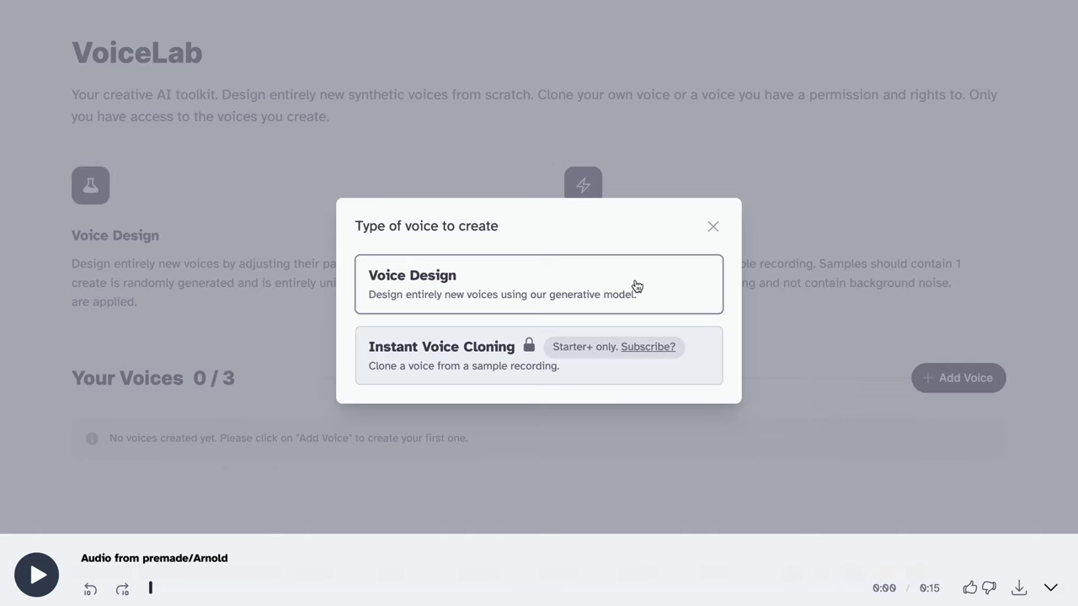
{"action": "left_click", "coordinate": [637, 287]}
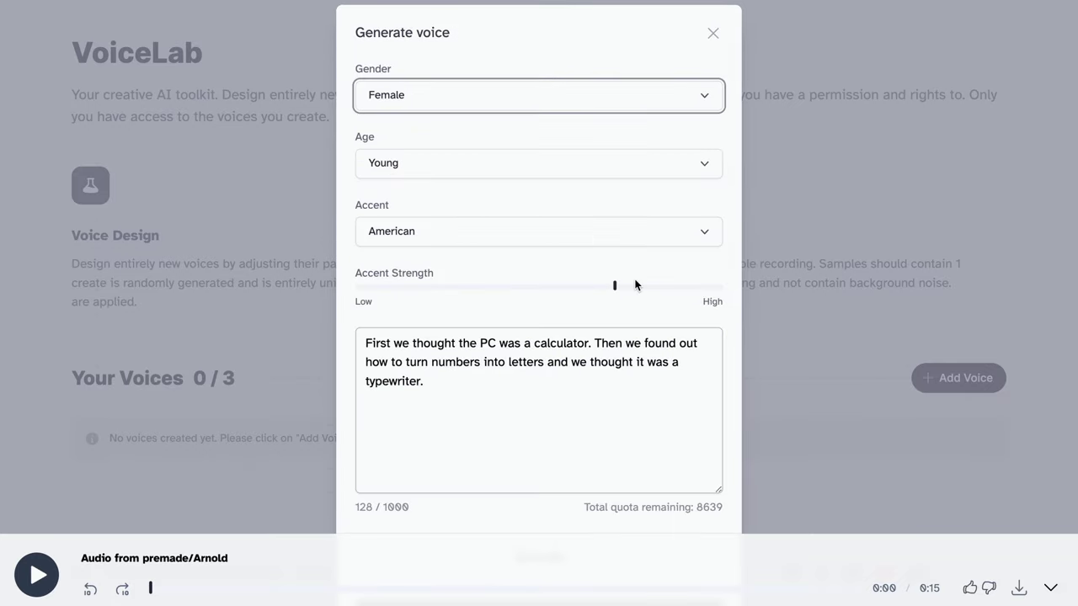
- Keep the new voice's gender as Female and set its age to Old and its accent to African
{"action": "left_click", "coordinate": [705, 97]}
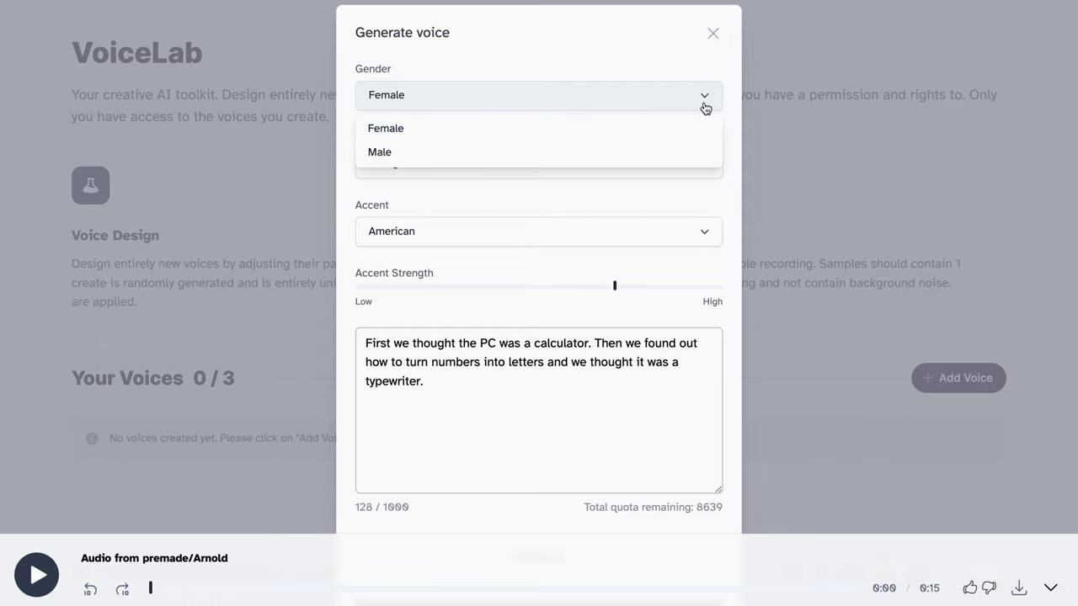
{"action": "left_click", "coordinate": [704, 106]}
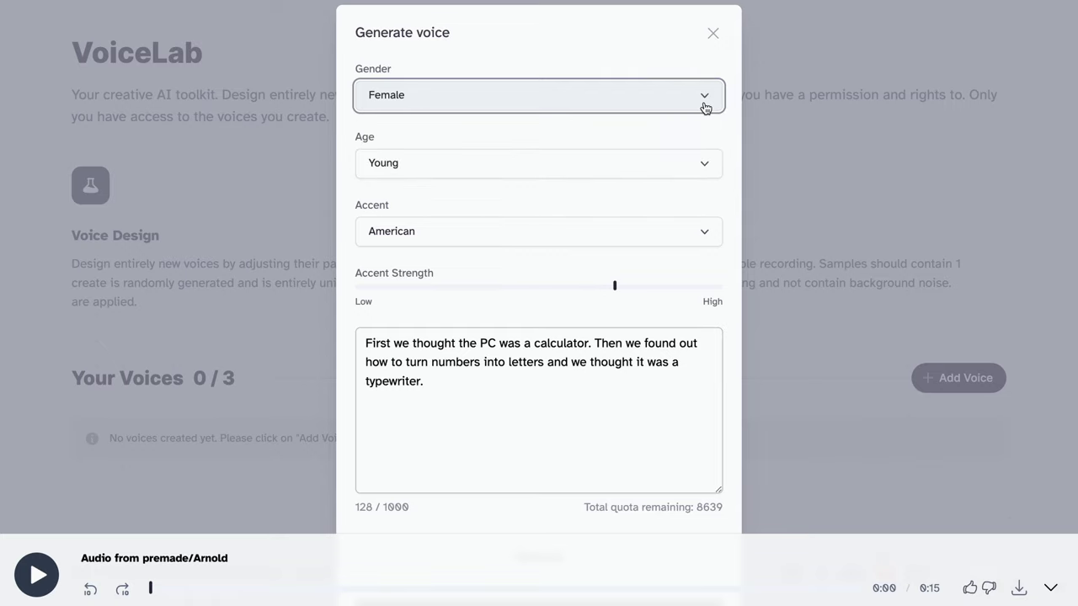
{"action": "left_click", "coordinate": [703, 168]}
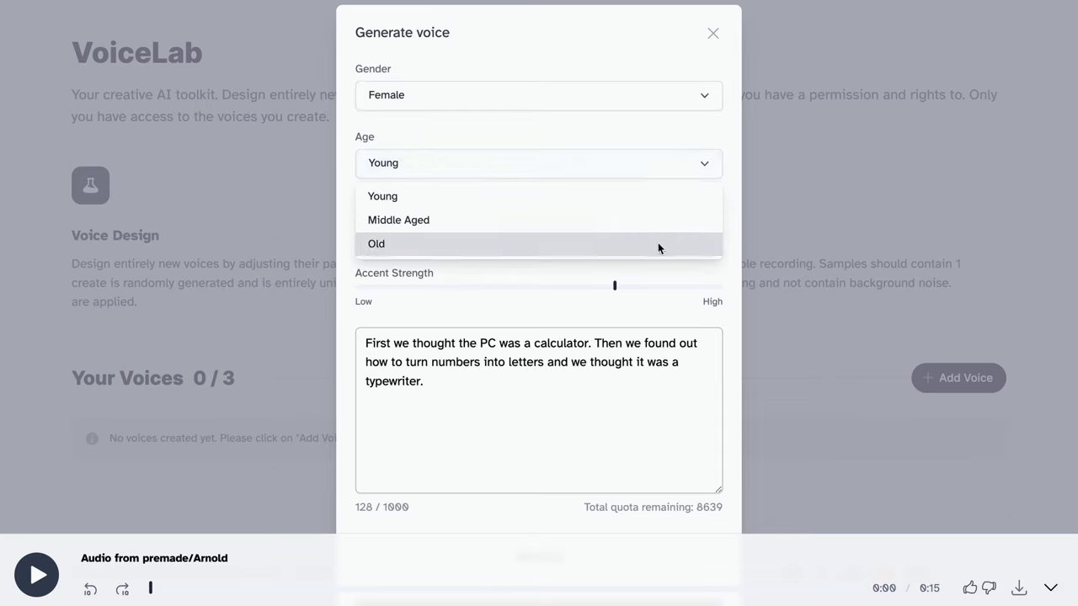
{"action": "left_click", "coordinate": [658, 244]}
{"action": "left_click", "coordinate": [704, 225]}
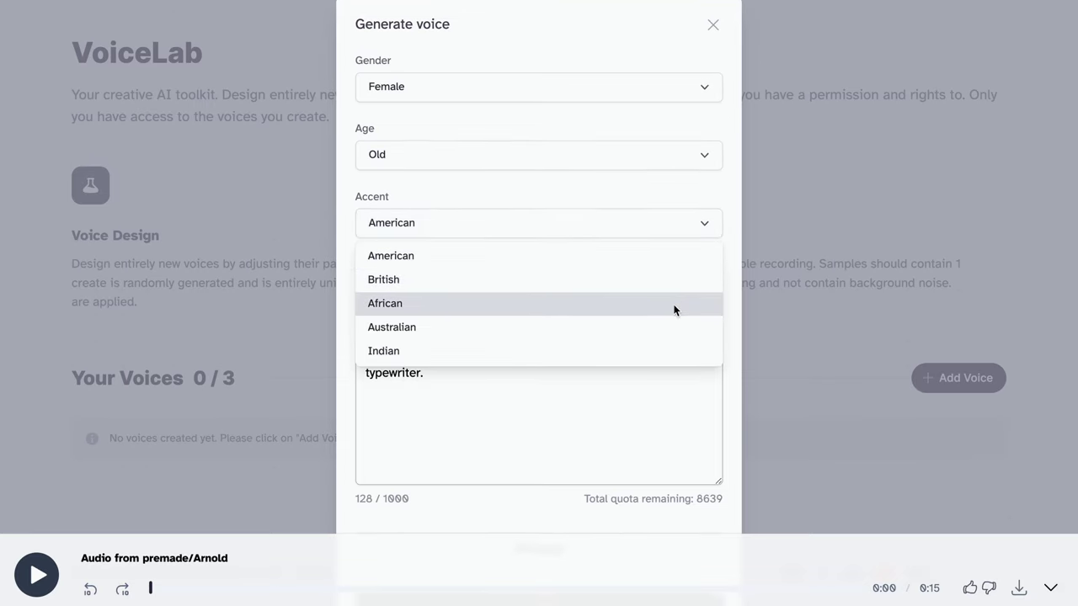
{"action": "scroll", "coordinate": [674, 309], "scroll_direction": "down", "scroll_amount": 1}
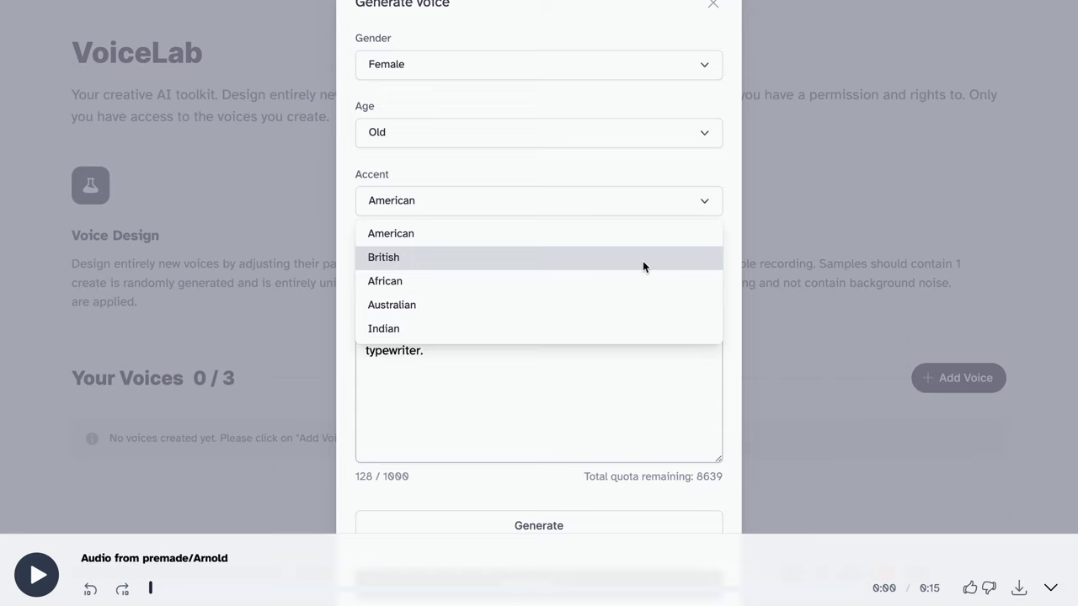
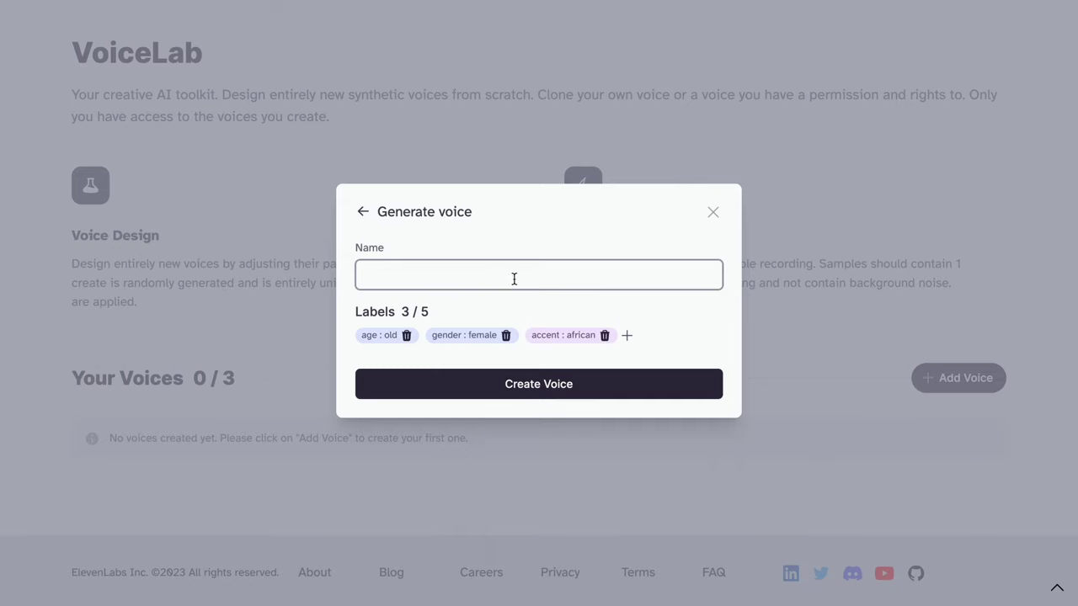
- Name the generated voice "African Old Lady" and create it
{"action": "type", "text": "African Old Lady"}
{"action": "left_click", "coordinate": [580, 388]}
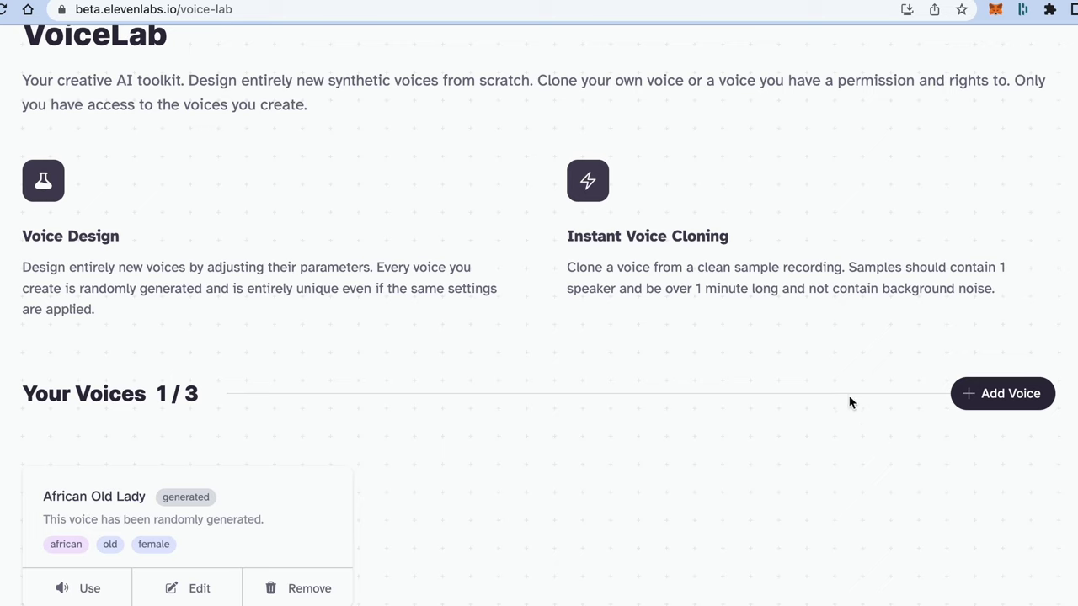
- Follow the subscribe link of the Instant Voice Cloning option and view the available subscription plans
{"action": "left_click", "coordinate": [974, 402]}
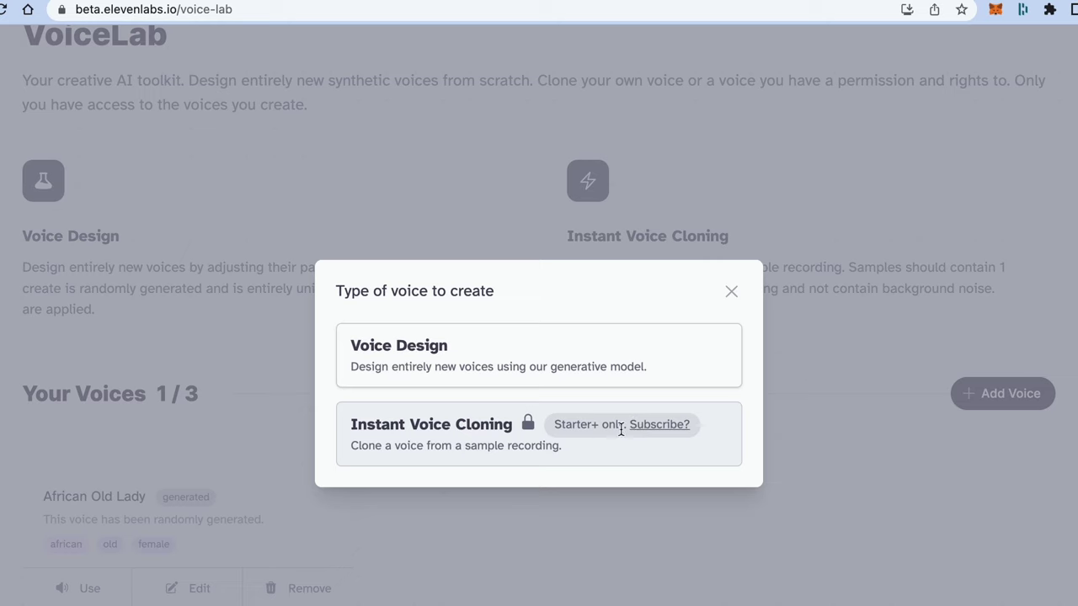
{"action": "left_click", "coordinate": [653, 428]}
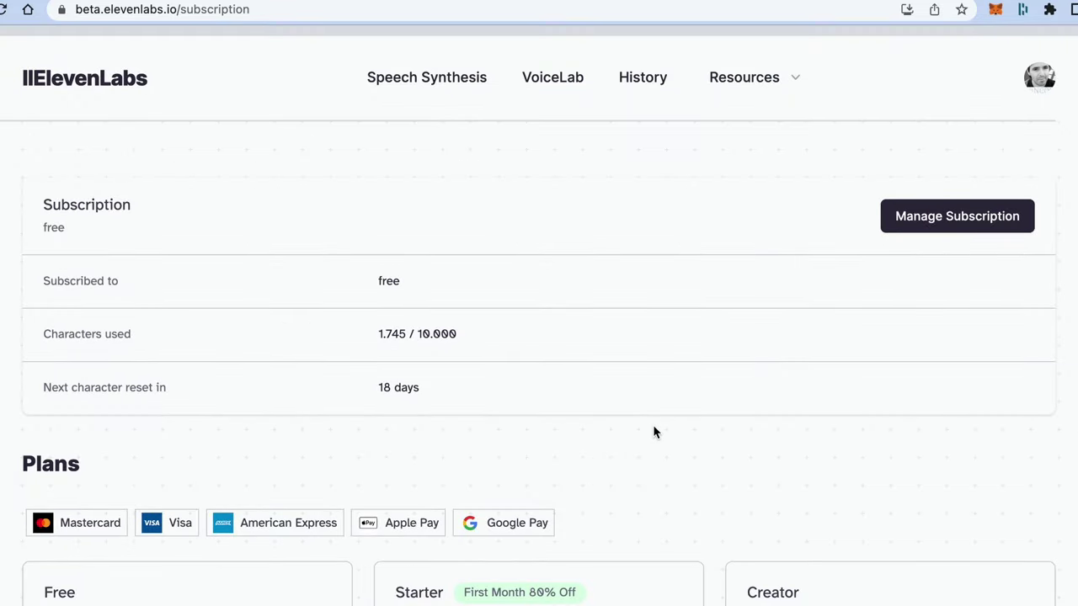
{"action": "scroll", "coordinate": [655, 429], "scroll_direction": "down", "scroll_amount": 2}
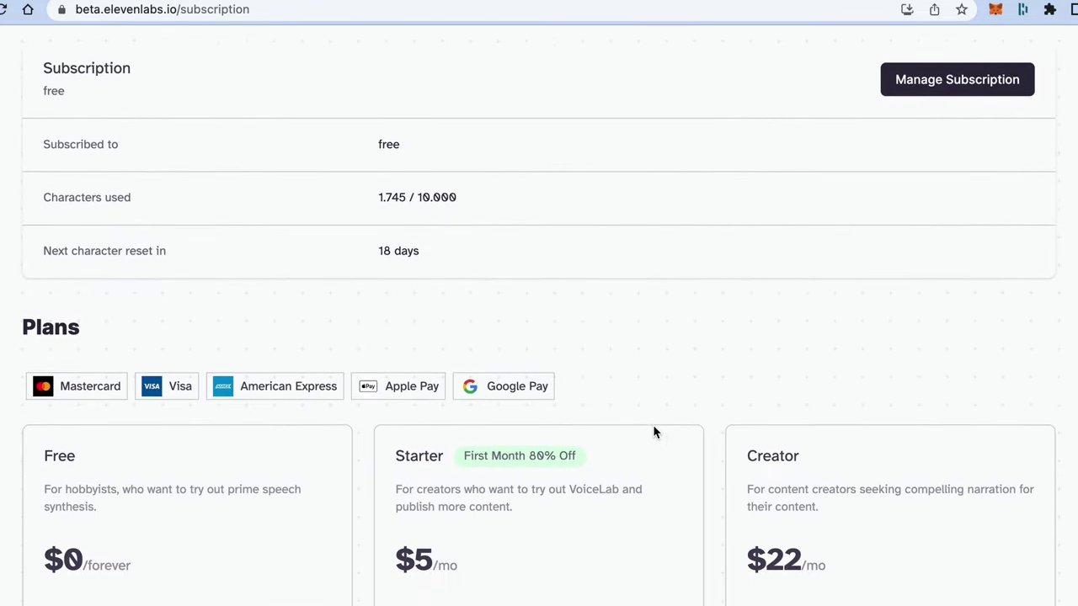
- Review the prices and included features of all subscription plans, from Free to Enterprise, comparing access to Instant Voice Cloning
{"action": "scroll", "coordinate": [654, 432], "scroll_direction": "down", "scroll_amount": 3}
{"action": "scroll", "coordinate": [653, 432], "scroll_direction": "down", "scroll_amount": 3}
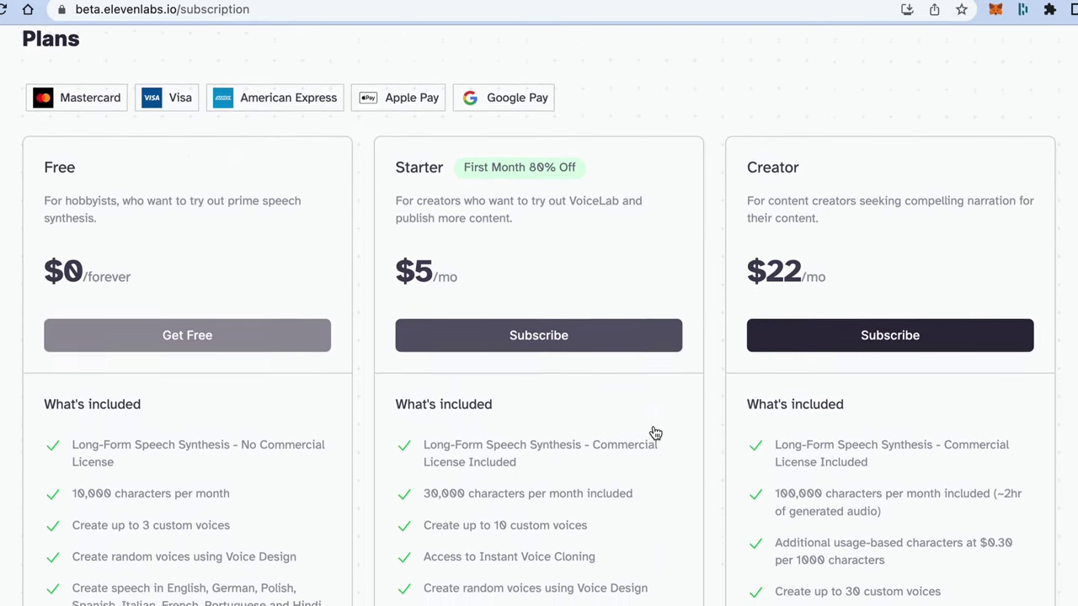
{"action": "scroll", "coordinate": [653, 426], "scroll_direction": "down", "scroll_amount": 1}
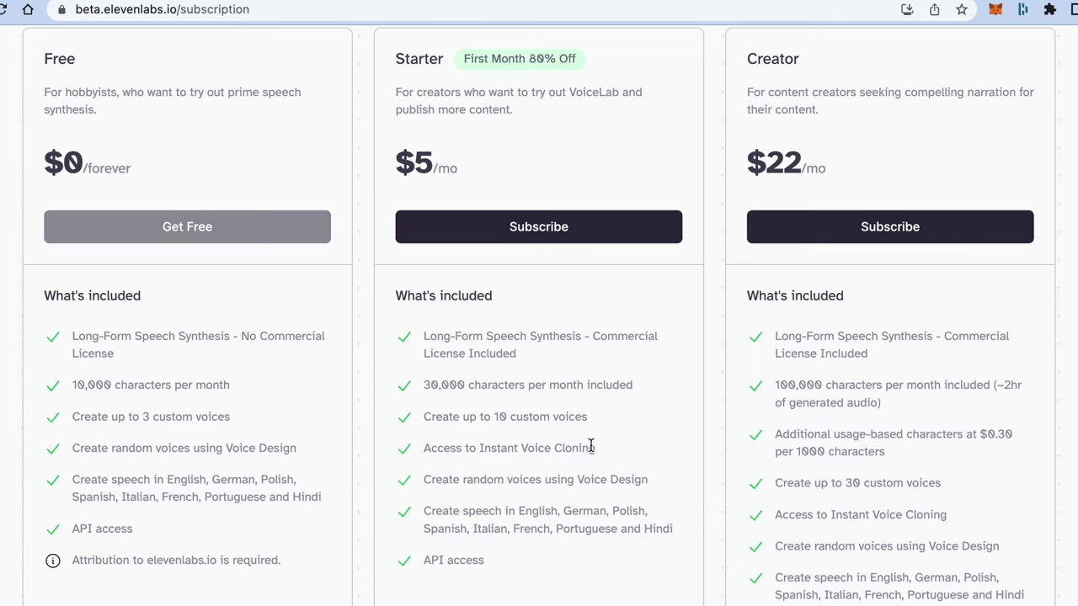
{"action": "scroll", "coordinate": [588, 447], "scroll_direction": "down", "scroll_amount": 5}
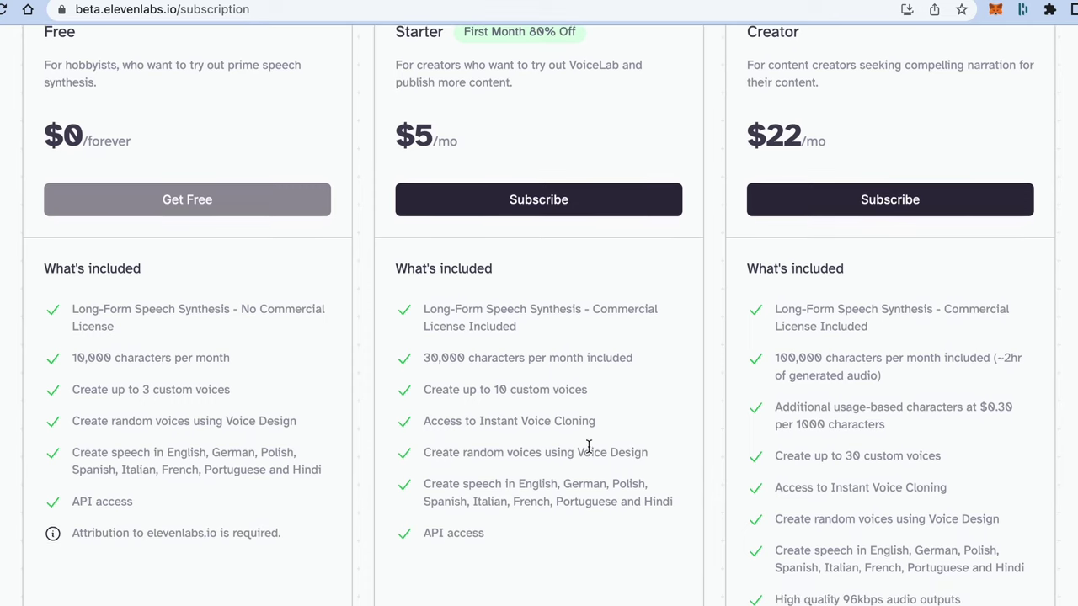
{"action": "scroll", "coordinate": [589, 447], "scroll_direction": "down", "scroll_amount": 10}
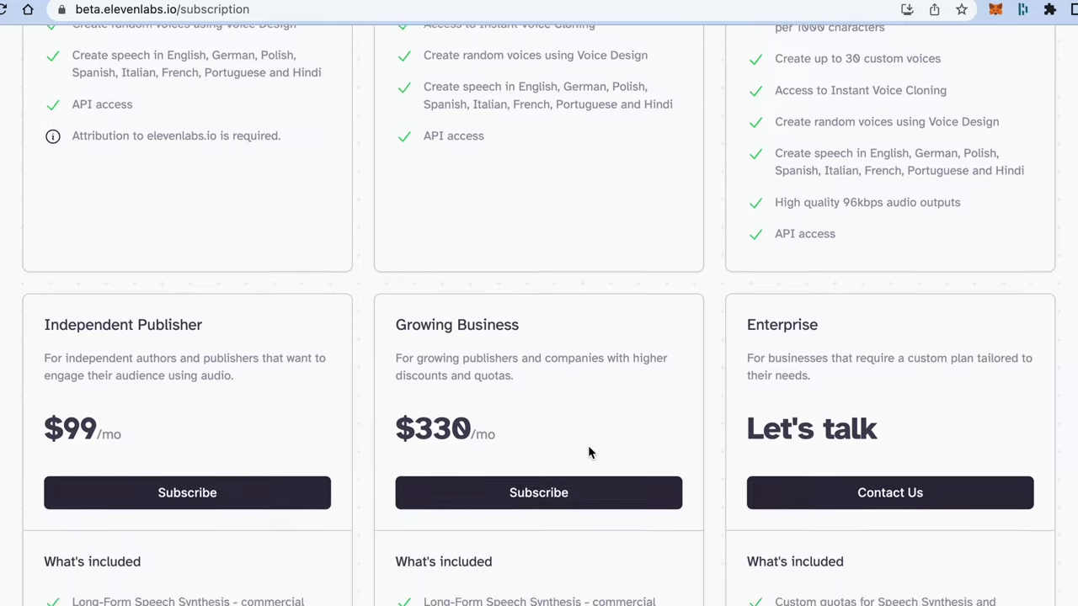
{"action": "scroll", "coordinate": [590, 451], "scroll_direction": "up", "scroll_amount": 1}
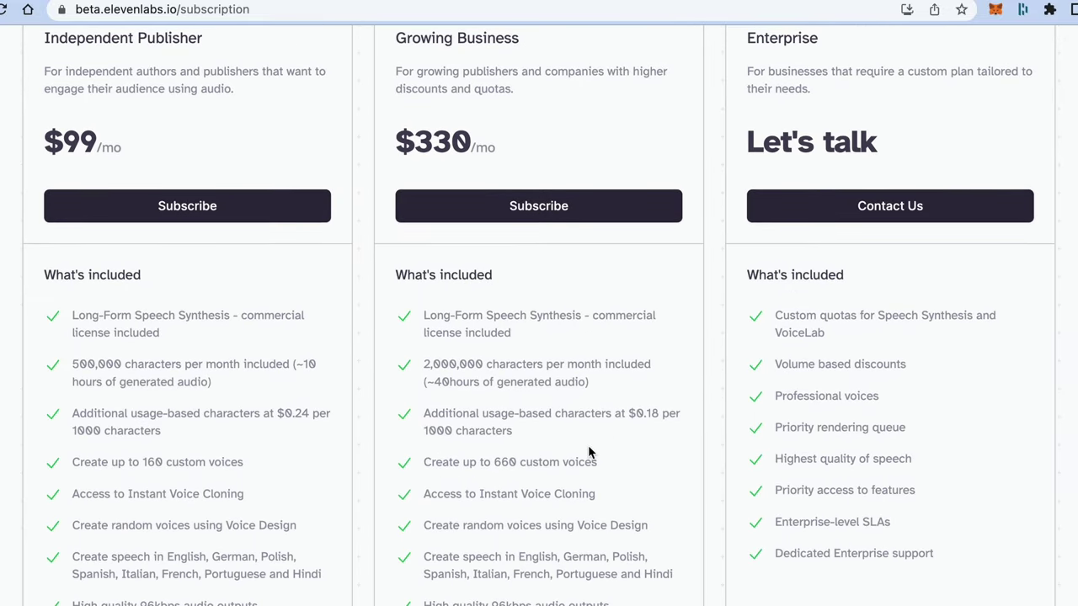
{"action": "scroll", "coordinate": [588, 453], "scroll_direction": "down", "scroll_amount": 1}
{"action": "scroll", "coordinate": [588, 453], "scroll_direction": "up", "scroll_amount": 1}
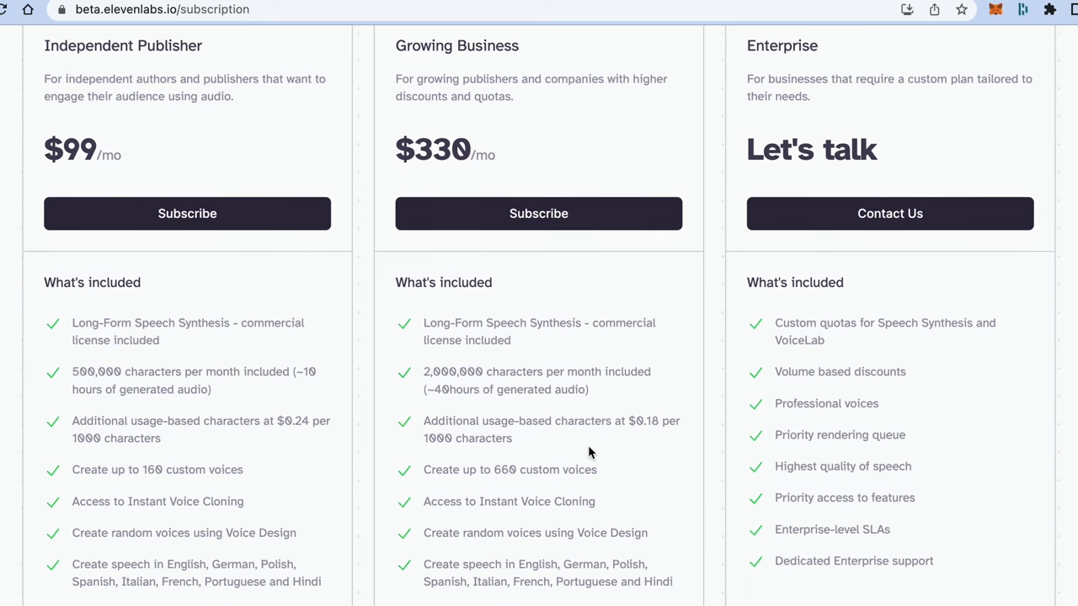
{"action": "scroll", "coordinate": [589, 453], "scroll_direction": "up", "scroll_amount": 10}
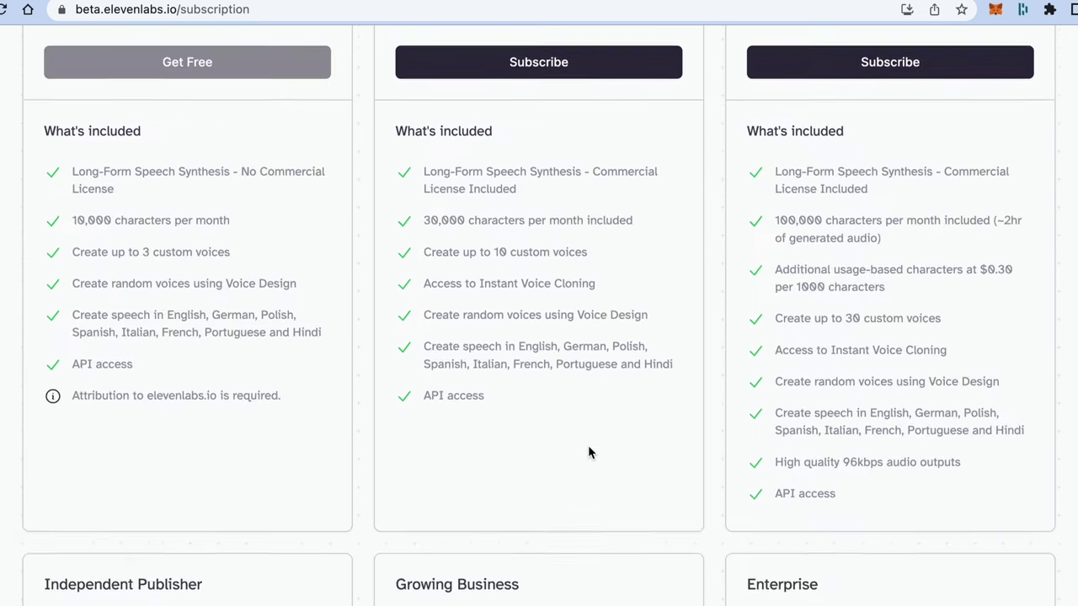
{"action": "left_click", "coordinate": [546, 474]}
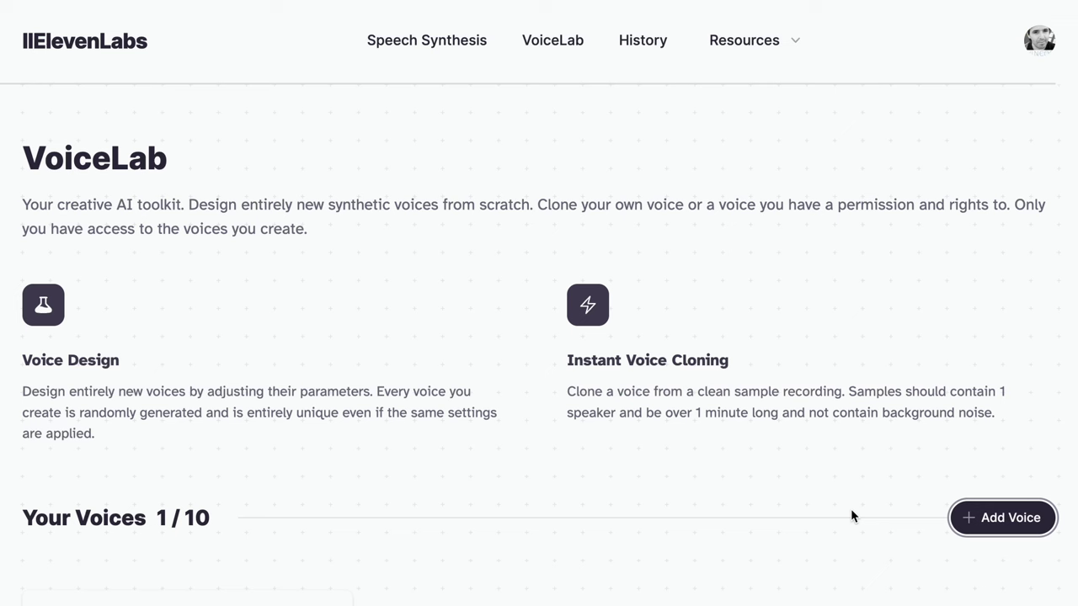
- Add a new voice in VoiceLab with Instant Voice Cloning and name it "Vincos"
{"action": "left_click", "coordinate": [974, 516]}
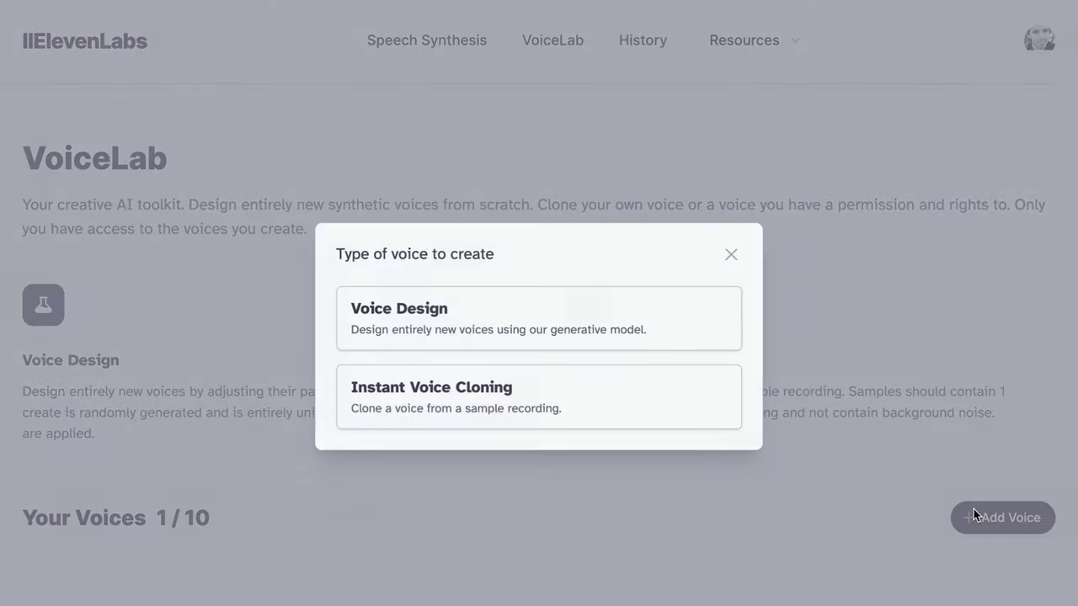
{"action": "left_click", "coordinate": [555, 393]}
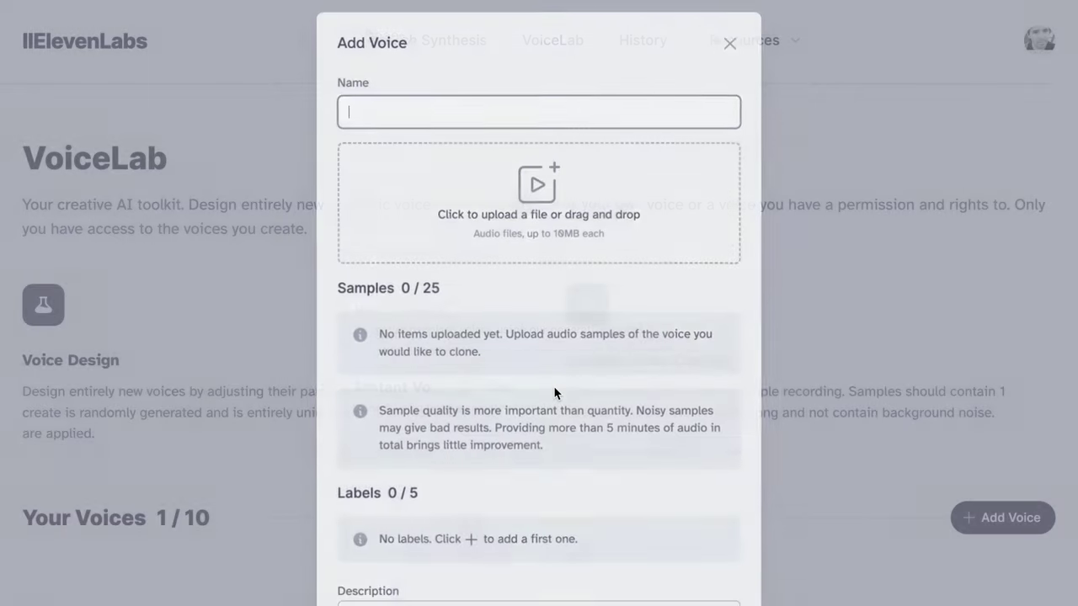
{"action": "type", "text": "V"}
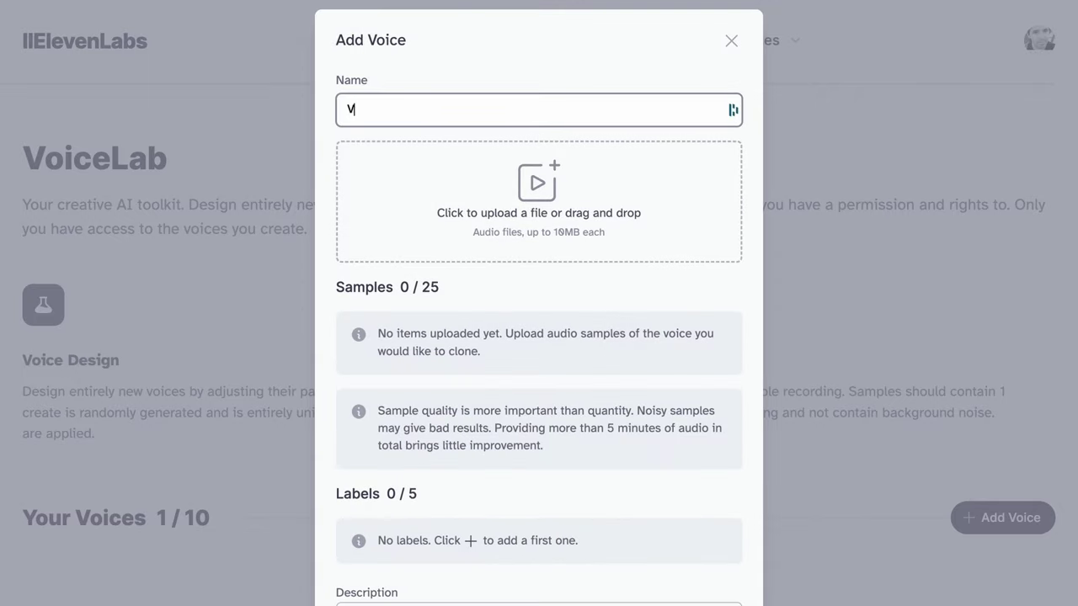
{"action": "type", "text": "incos"}
- Add the audio file "socialmedia - voicetest.mp3" from the Scrivania folder as the voice sample and play it
{"action": "left_click", "coordinate": [547, 197]}
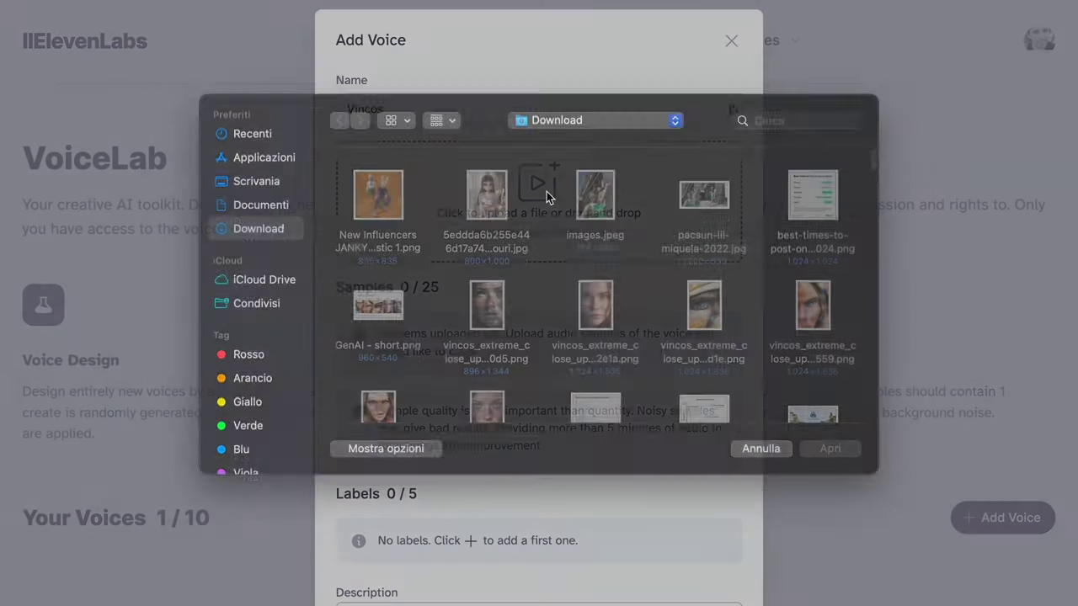
{"action": "left_click", "coordinate": [293, 202]}
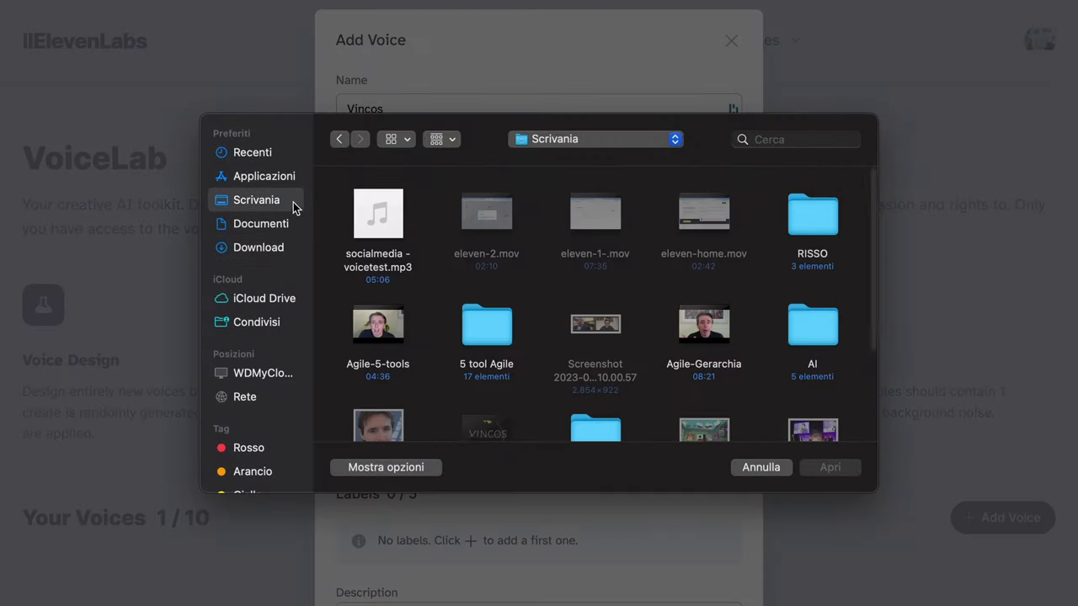
{"action": "double_click", "coordinate": [375, 252]}
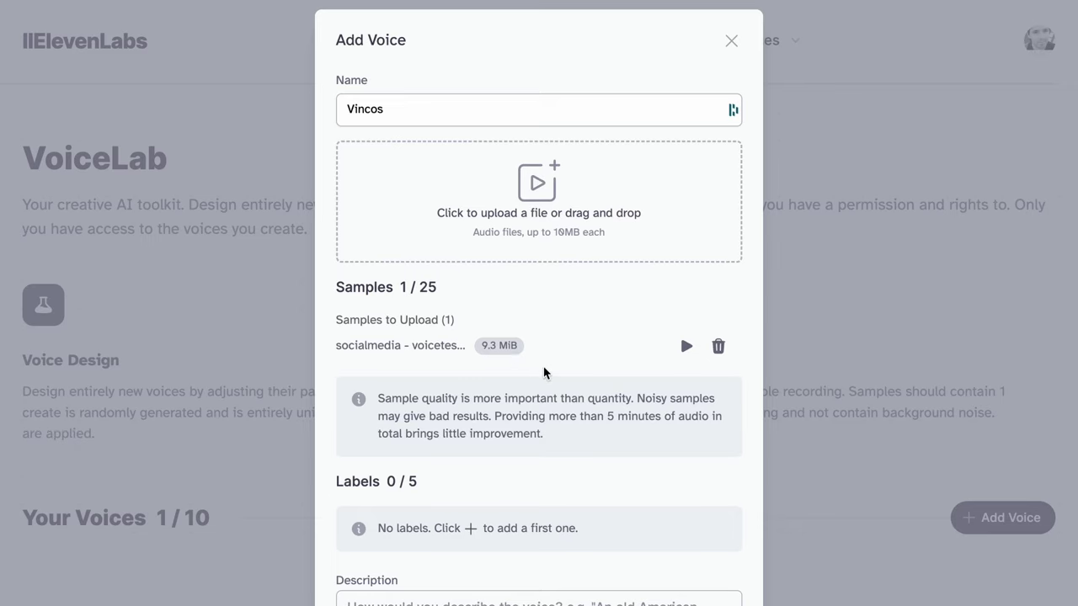
{"action": "scroll", "coordinate": [543, 372], "scroll_direction": "down", "scroll_amount": 1}
{"action": "left_click", "coordinate": [684, 329]}
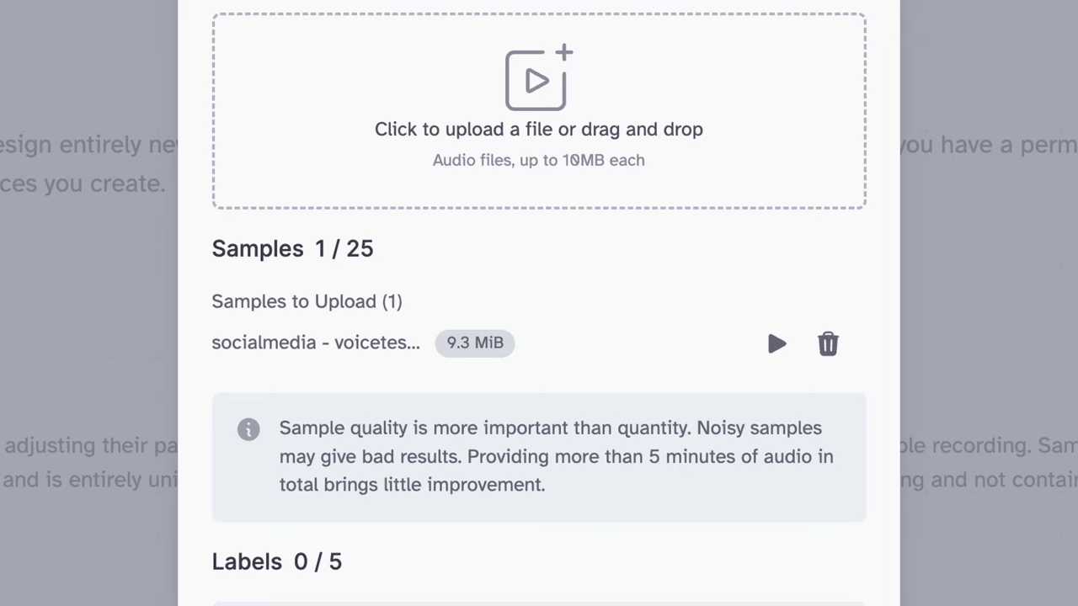
- Add a label to the cloned voice with the key "italian" and the value "italian"
{"action": "scroll", "coordinate": [535, 396], "scroll_direction": "down", "scroll_amount": 3}
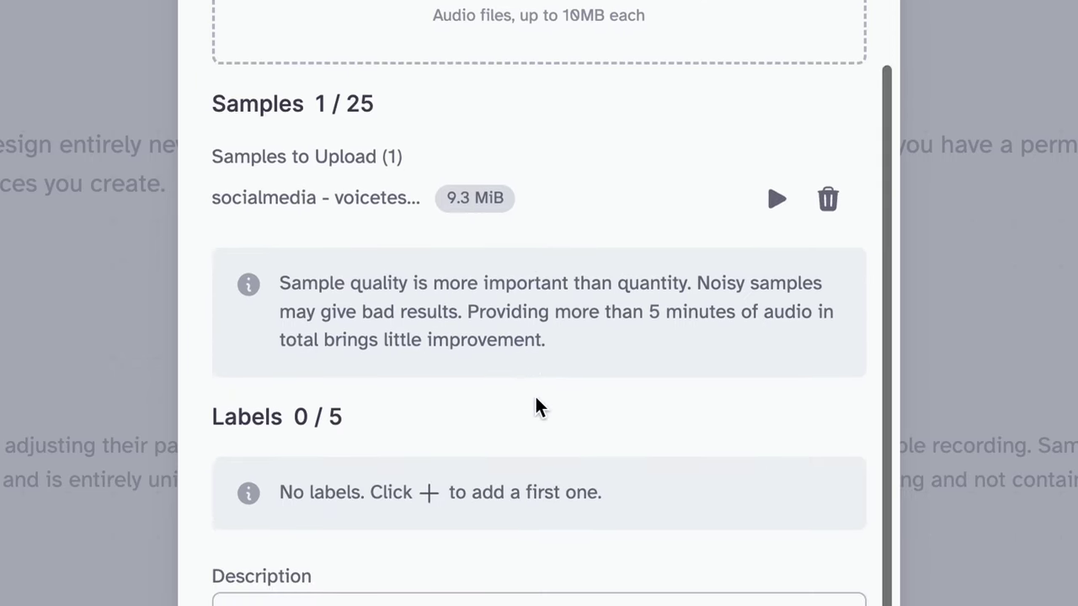
{"action": "scroll", "coordinate": [536, 397], "scroll_direction": "down", "scroll_amount": 2}
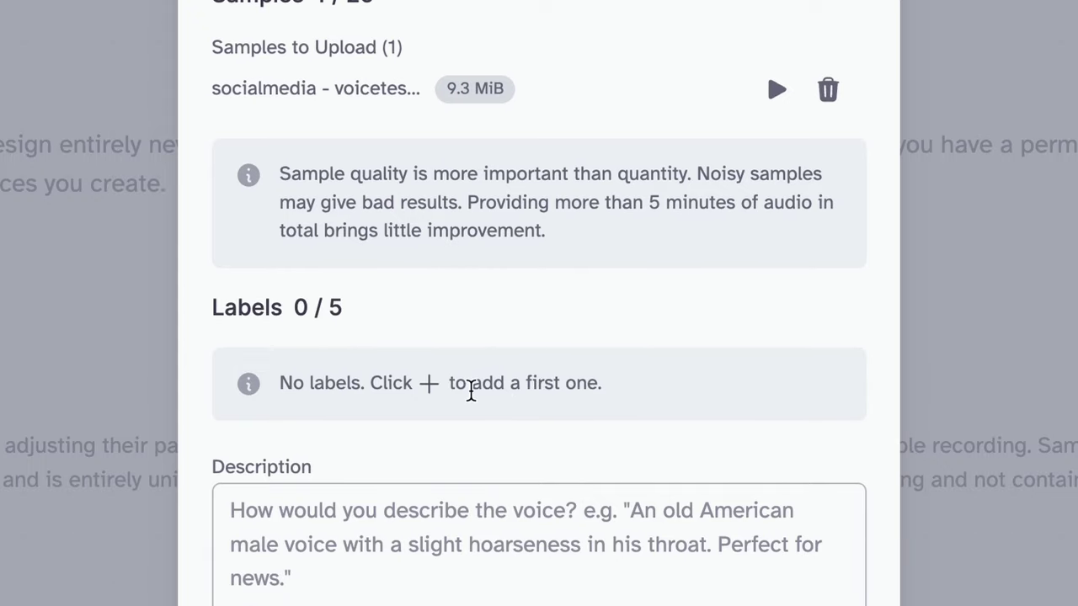
{"action": "left_click", "coordinate": [428, 383]}
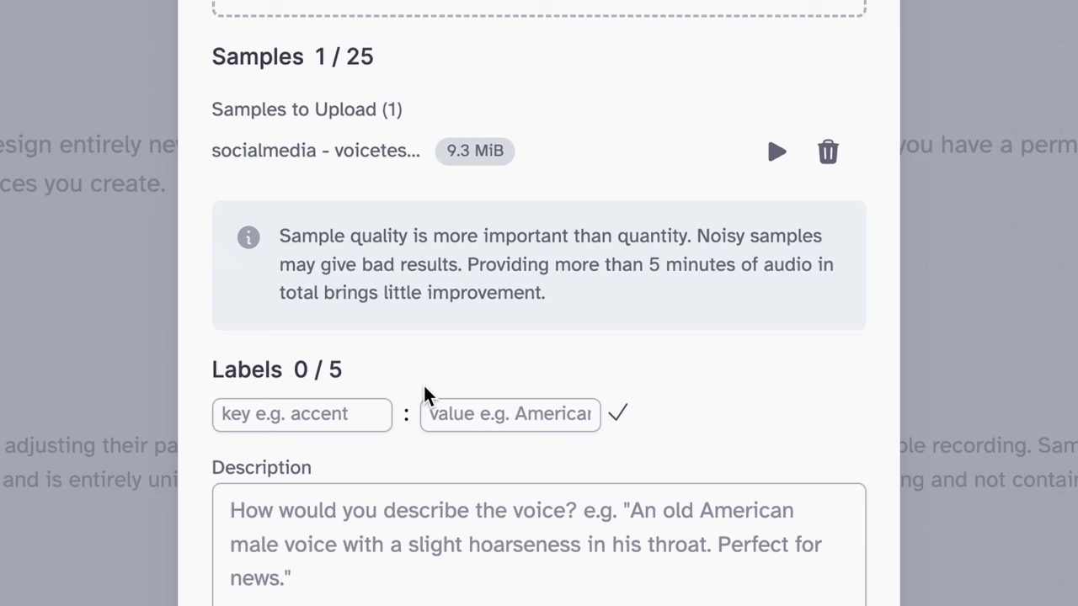
{"action": "left_click", "coordinate": [351, 415]}
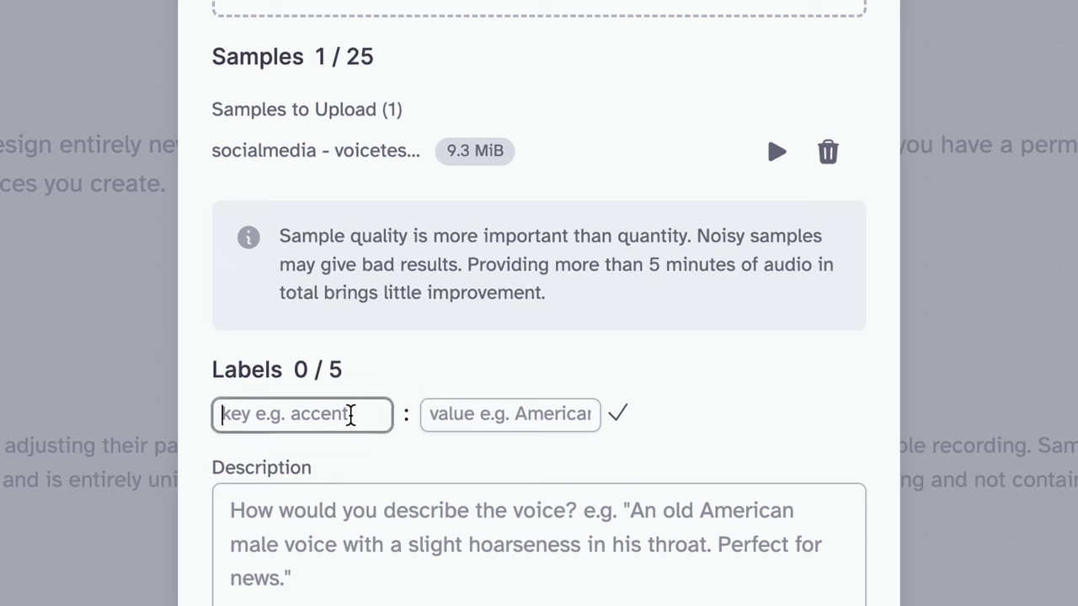
{"action": "type", "text": "italian"}
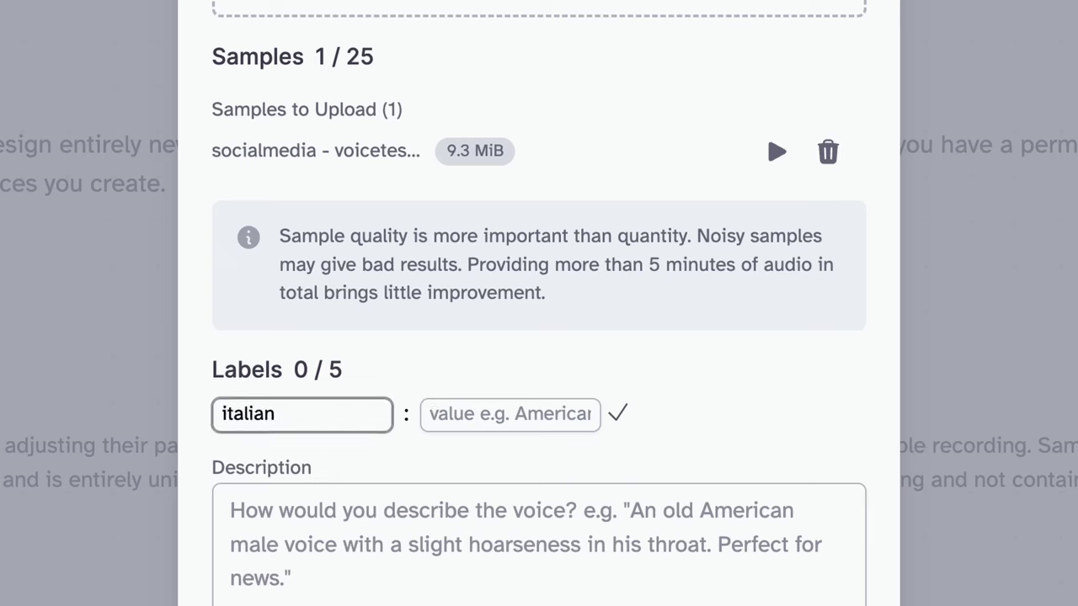
{"action": "left_click", "coordinate": [614, 416]}
{"action": "left_click", "coordinate": [432, 422]}
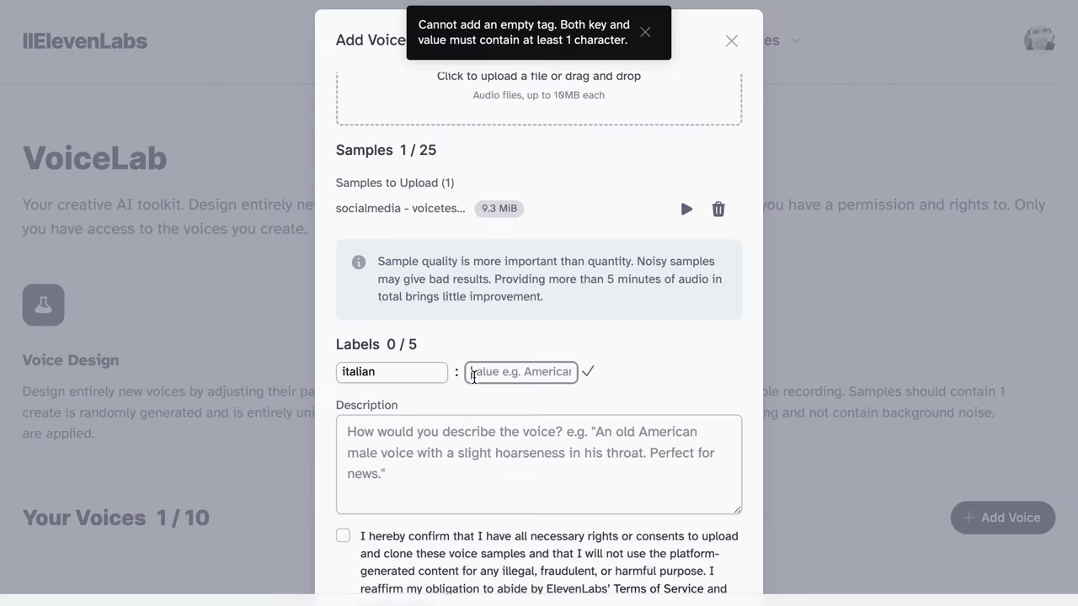
{"action": "type", "text": "italian"}
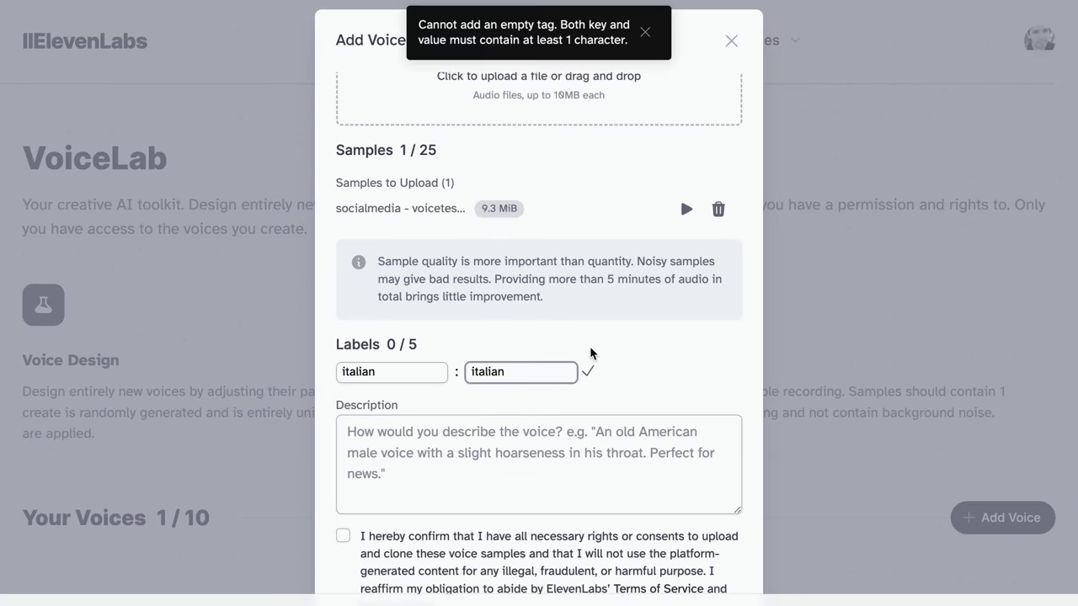
{"action": "left_click", "coordinate": [587, 372]}
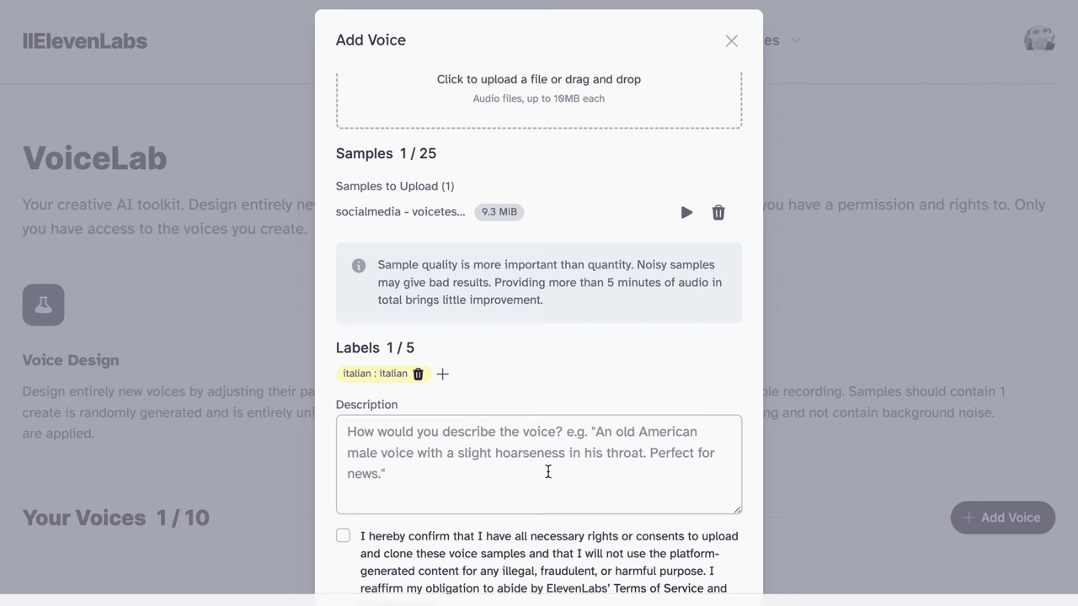
- Describe the cloned voice as "Voce di un uomo italiano di circa 50 anni"
{"action": "scroll", "coordinate": [498, 469], "scroll_direction": "down", "scroll_amount": 1}
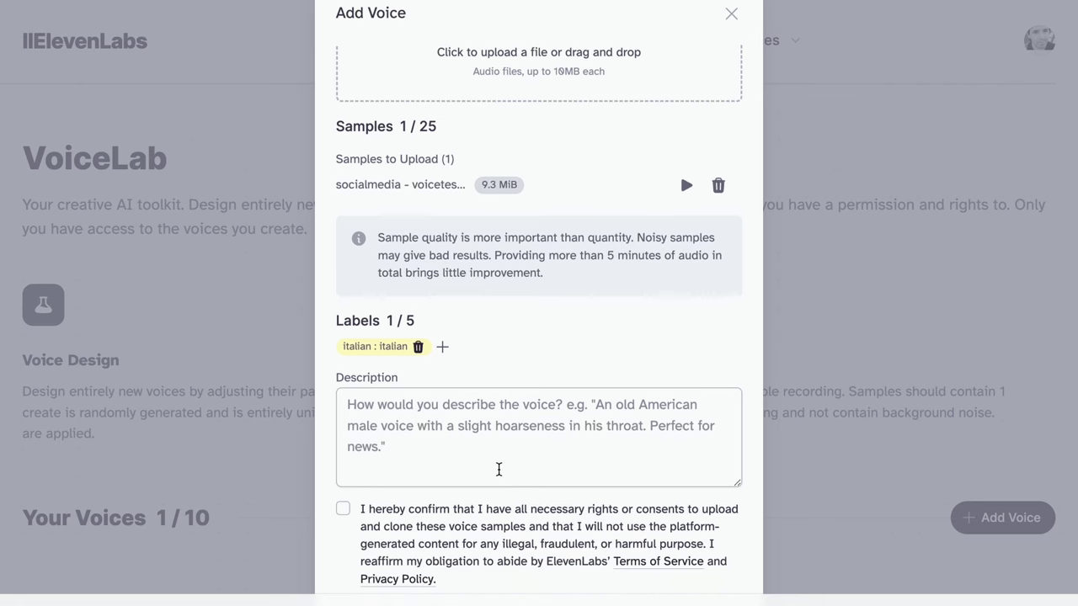
{"action": "left_click", "coordinate": [418, 460]}
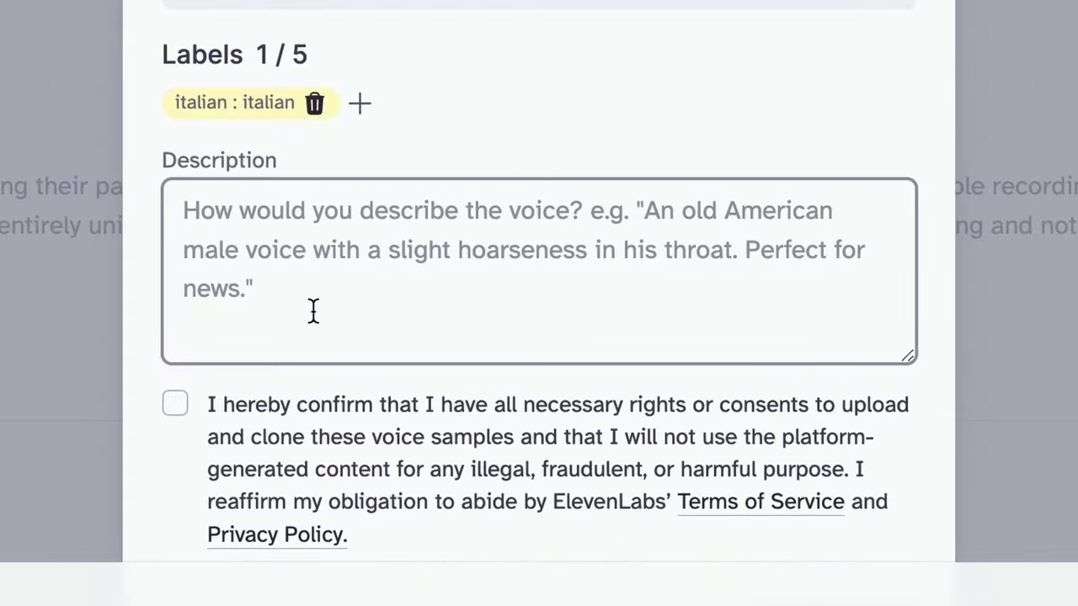
{"action": "type", "text": "Voce di u"}
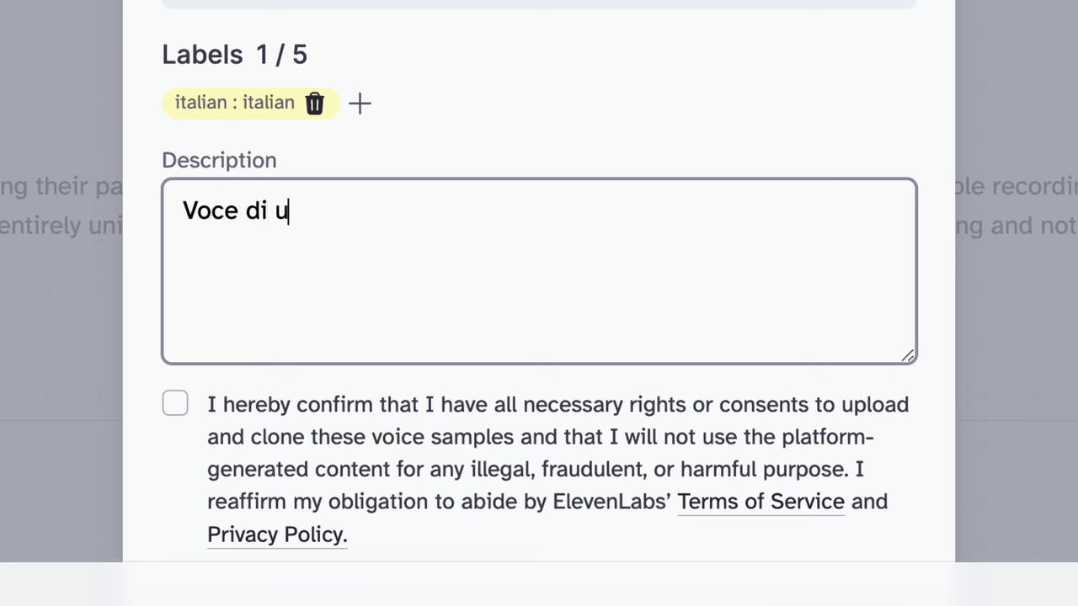
{"action": "type", "text": "n uom"}
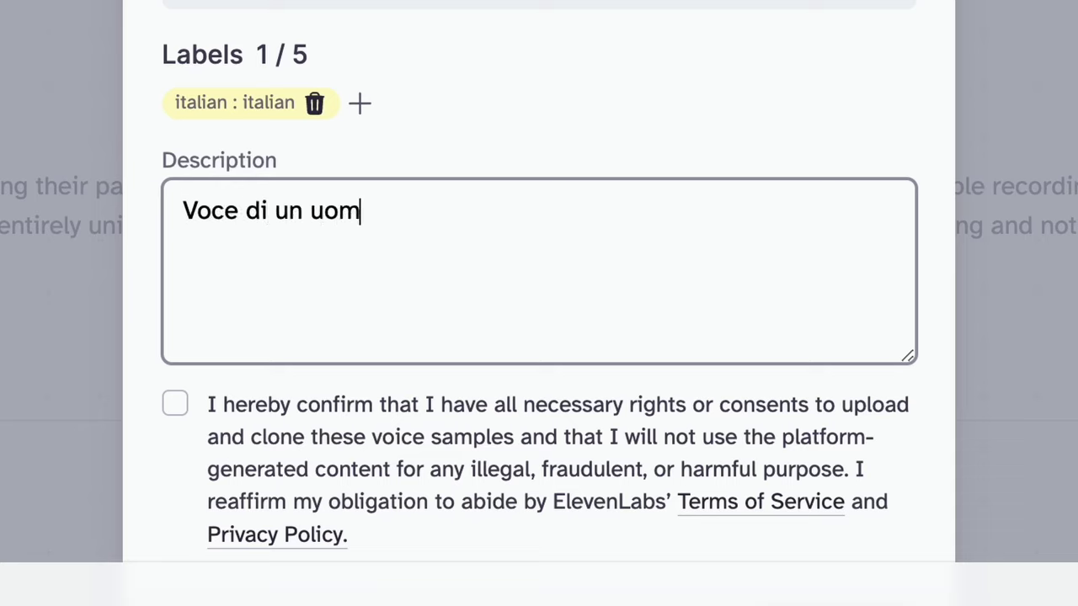
{"action": "type", "text": "o itlaiano"}
{"action": "key", "text": "BackSpace"}
{"action": "key", "text": "BackSpace"}
{"action": "key", "text": "BackSpace"}
{"action": "key", "text": "BackSpace"}
{"action": "key", "text": "BackSpace"}
{"action": "key", "text": "BackSpace"}
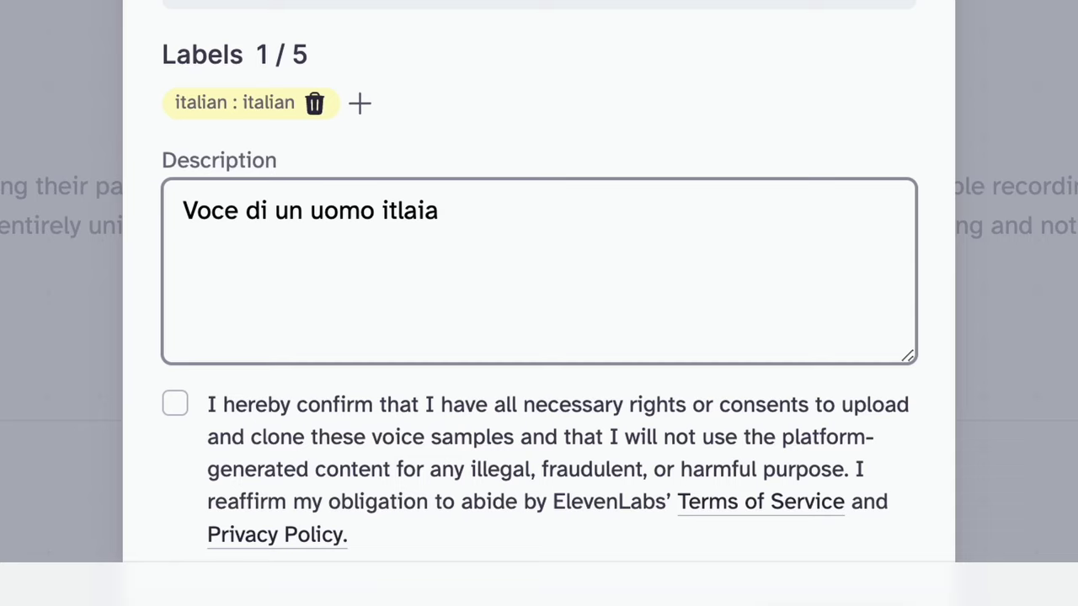
{"action": "type", "text": "aliano di "}
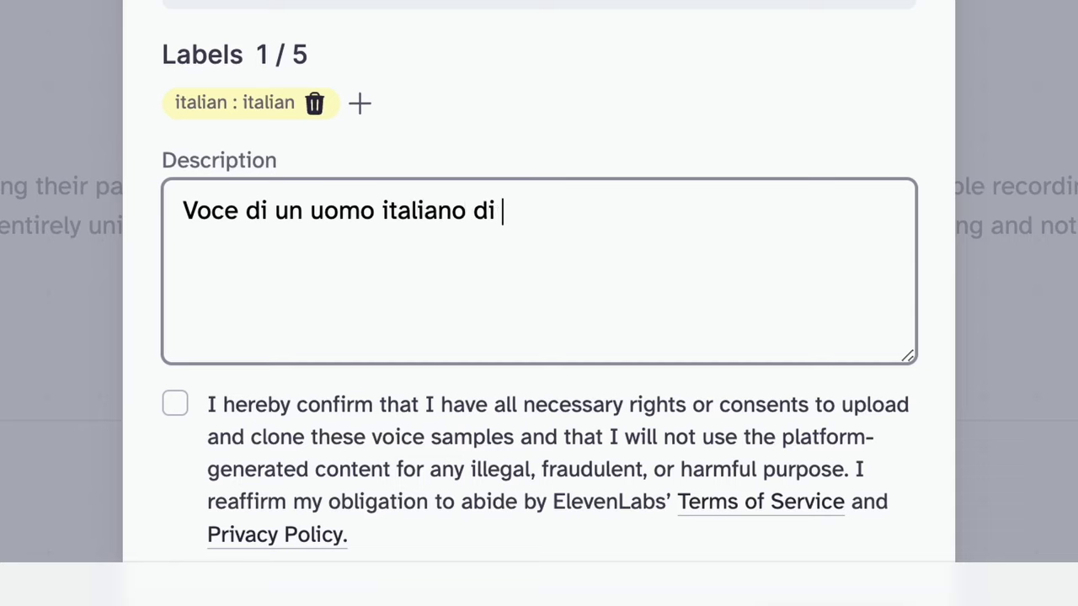
{"action": "type", "text": "circa 50 anni"}
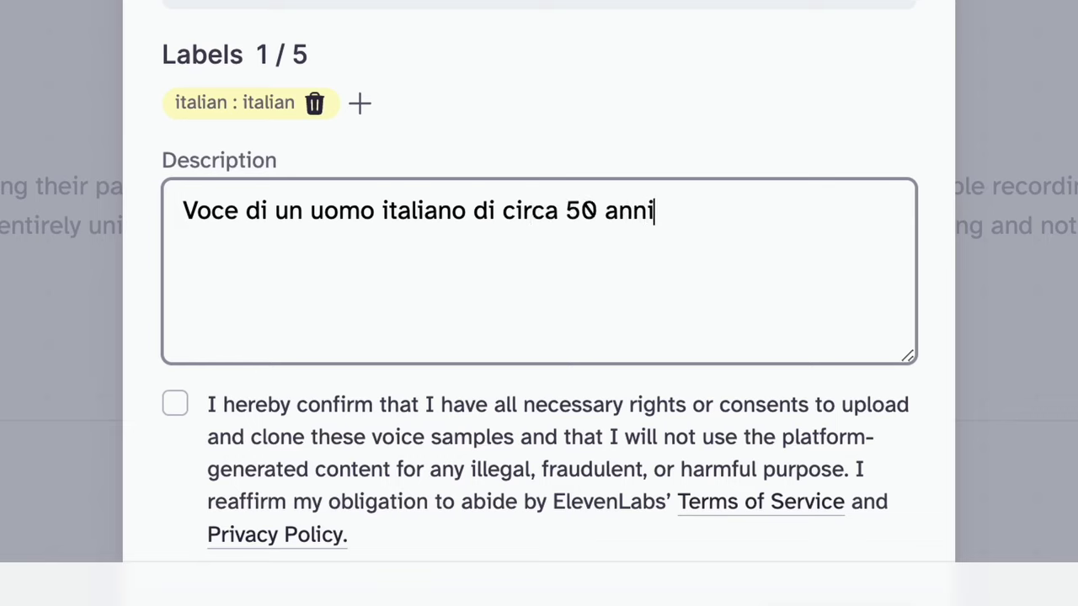
- Confirm having the rights and consents to clone the voice sample, and add the voice
{"action": "left_click", "coordinate": [175, 404]}
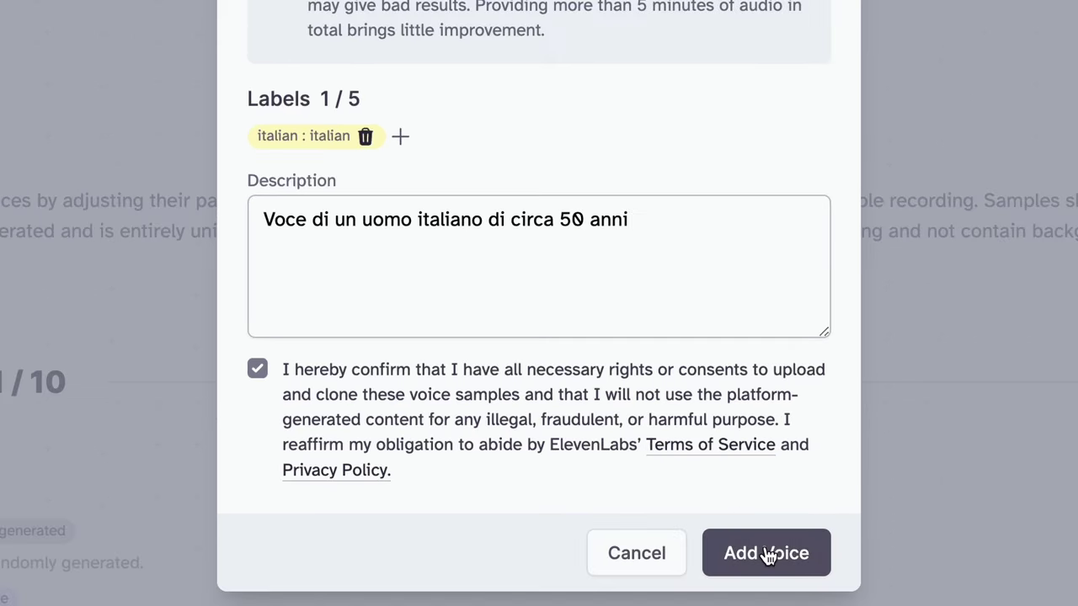
{"action": "left_click", "coordinate": [767, 555]}
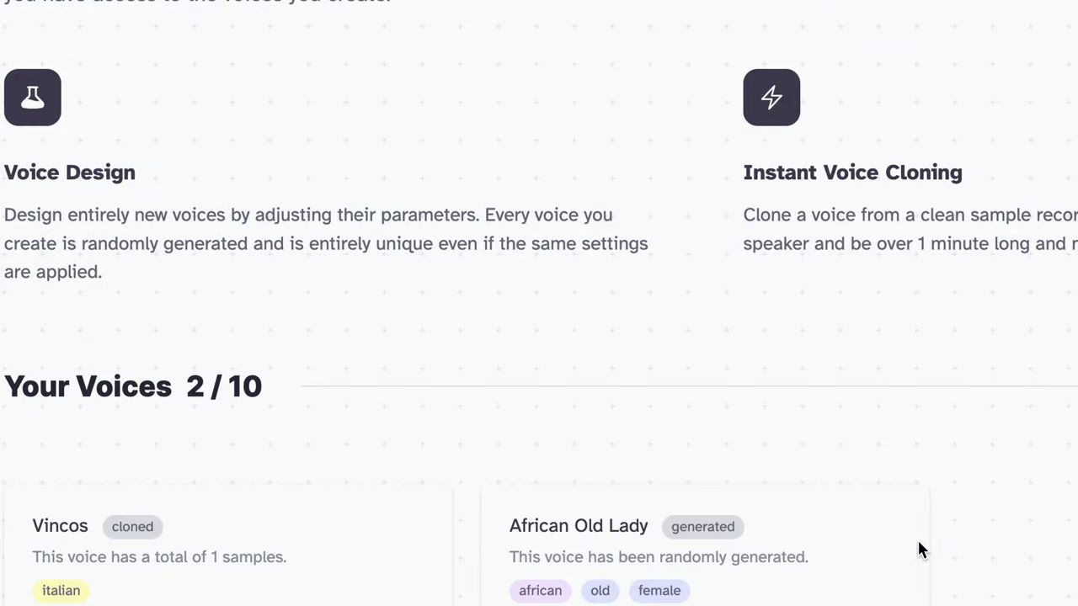
- Use the cloned Vincos voice for speech synthesis and expand its Voice Settings
{"action": "scroll", "coordinate": [920, 549], "scroll_direction": "down", "scroll_amount": 3}
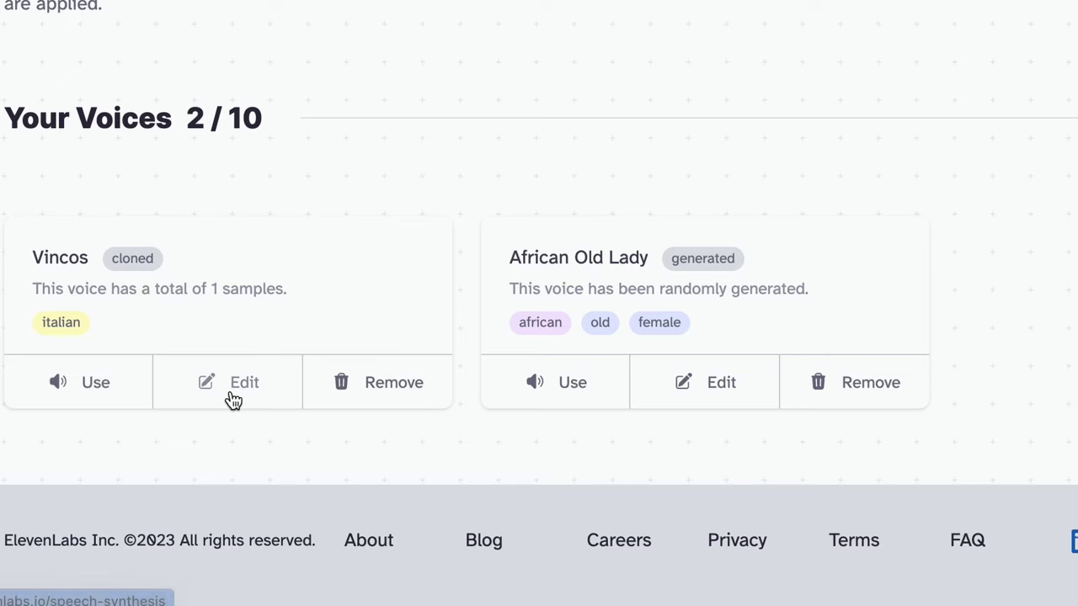
{"action": "left_click", "coordinate": [95, 400]}
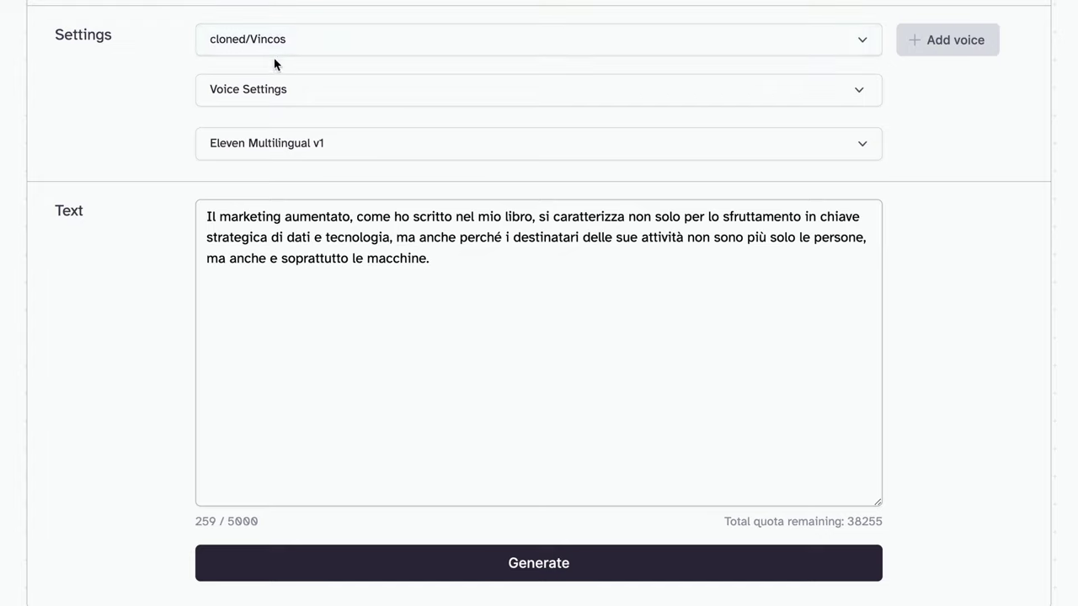
{"action": "left_click", "coordinate": [310, 100]}
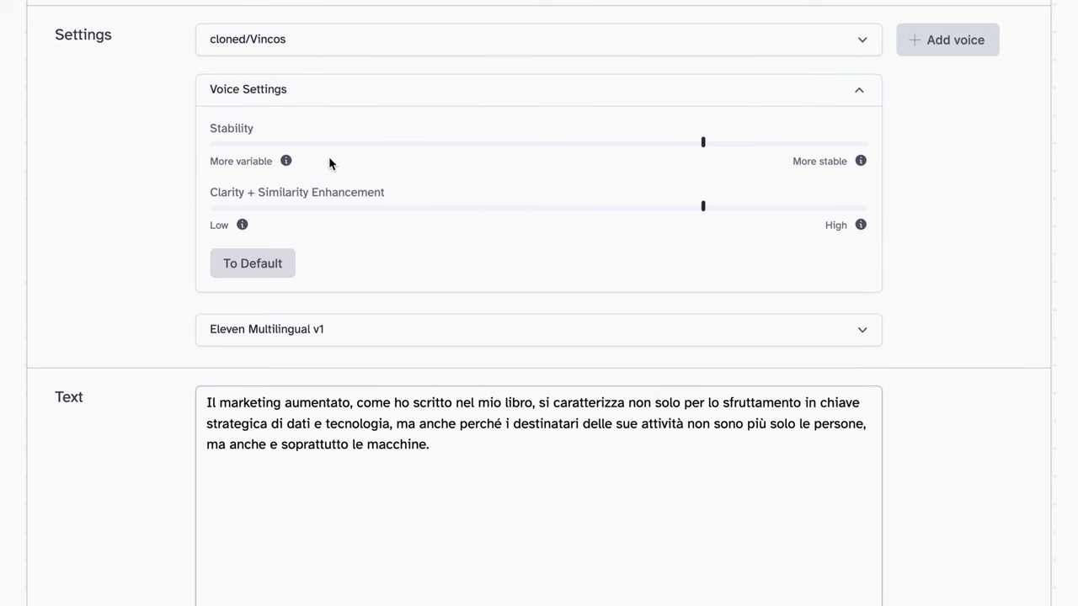
- Generate speech from the Italian marketing text with the cloned Vincos voice and the Eleven Multilingual v1 model
{"action": "scroll", "coordinate": [379, 396], "scroll_direction": "down", "scroll_amount": 3}
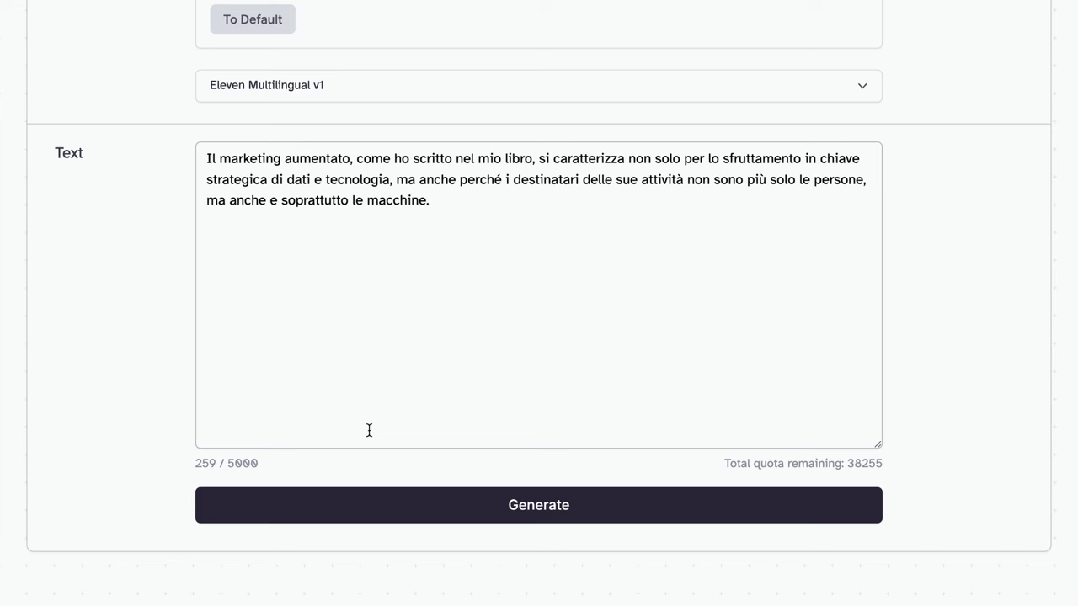
{"action": "left_click", "coordinate": [378, 497]}
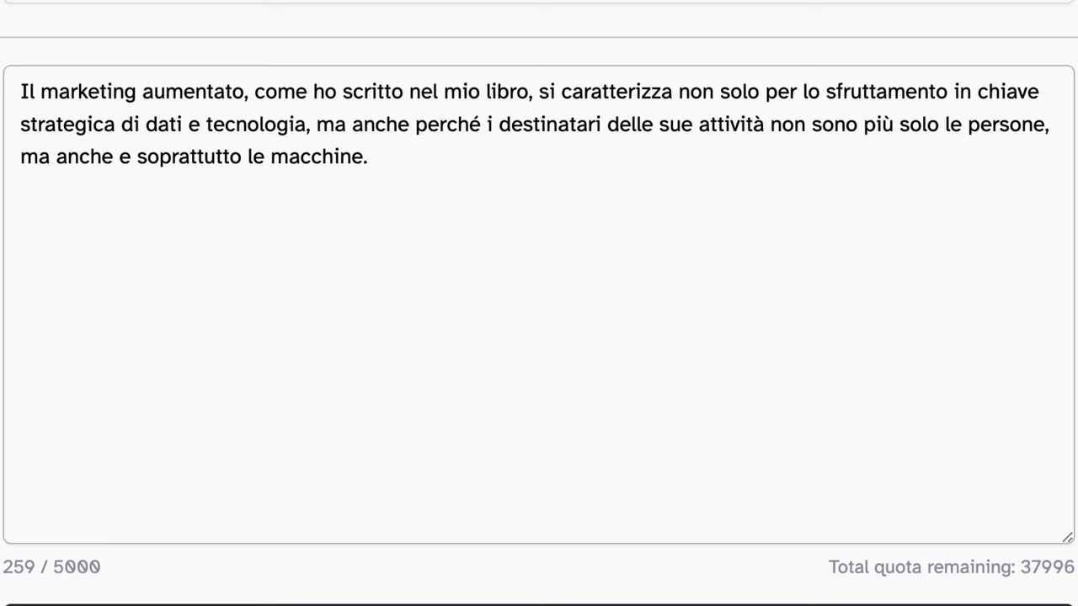
- Set the cloned voice's Stability to the maximum and raise Clarity + Similarity Enhancement to about 90% of its range
{"action": "scroll", "coordinate": [715, 169], "scroll_direction": "up", "scroll_amount": 2}
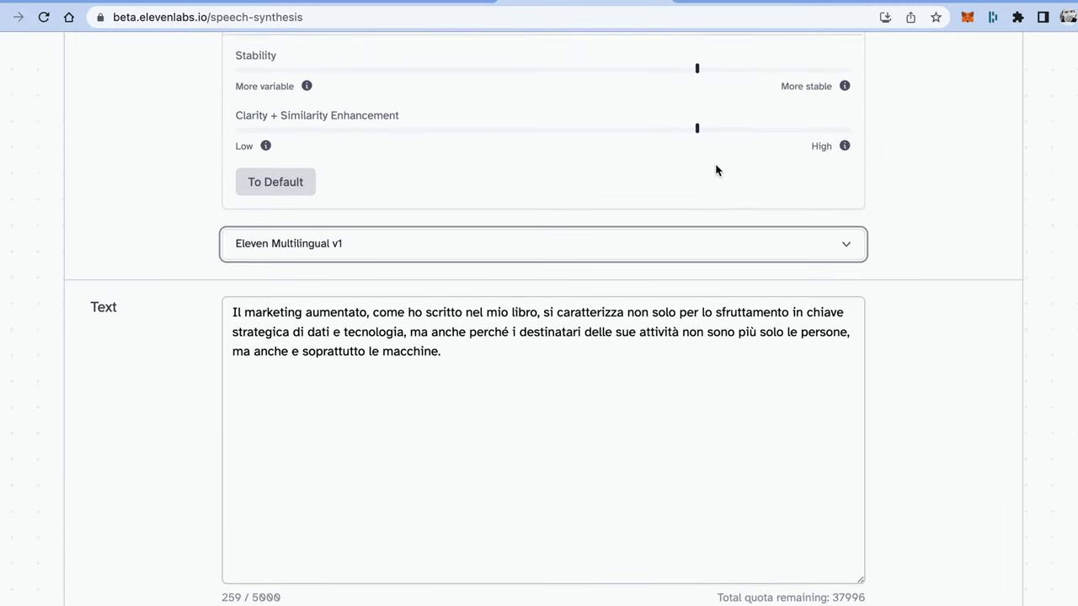
{"action": "scroll", "coordinate": [715, 170], "scroll_direction": "up", "scroll_amount": 2}
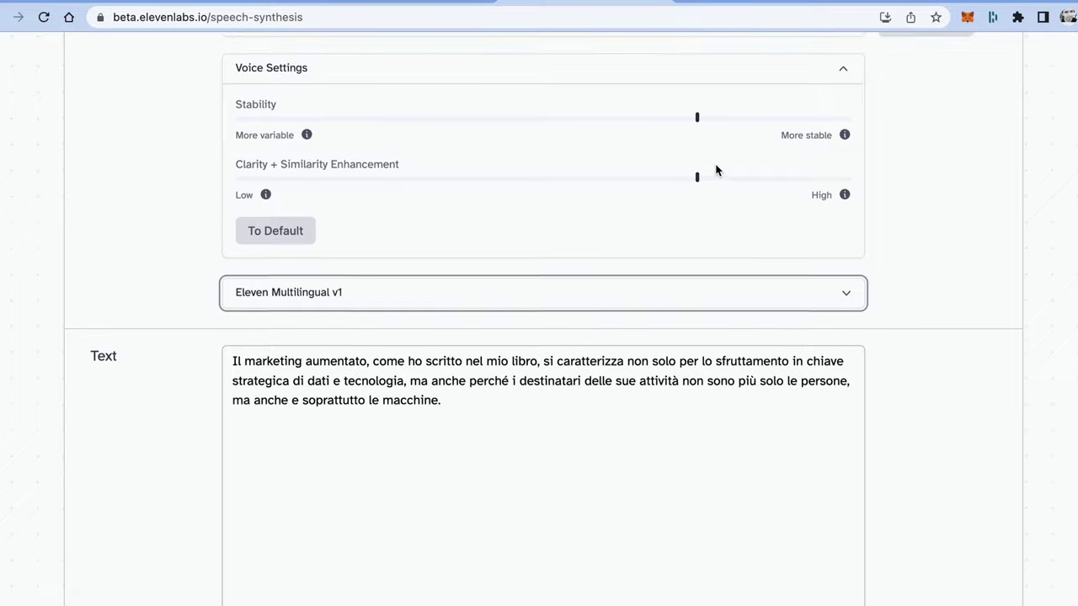
{"action": "scroll", "coordinate": [715, 170], "scroll_direction": "up", "scroll_amount": 2}
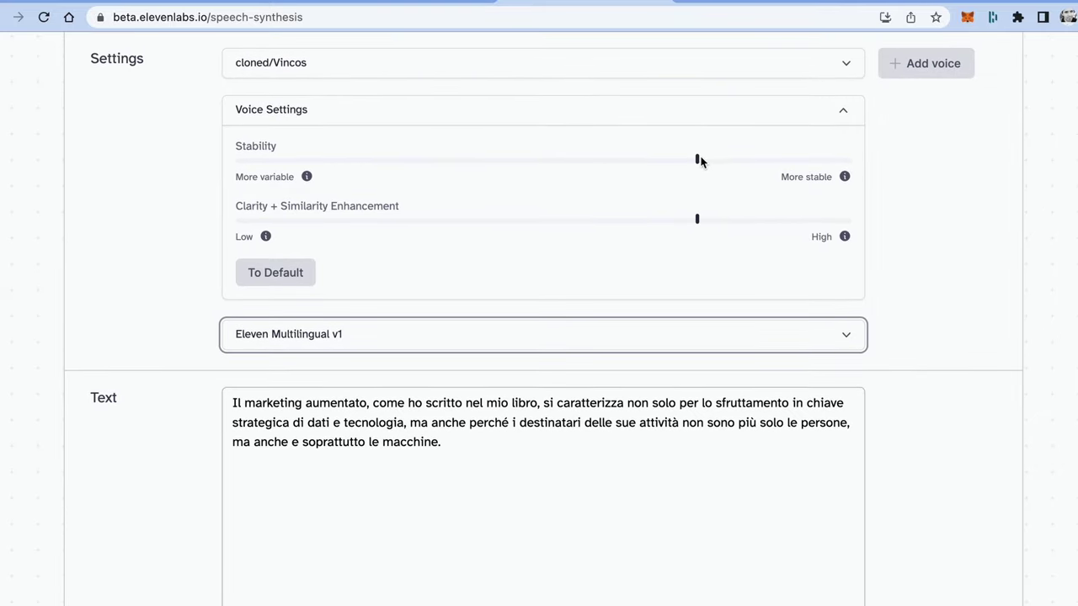
{"action": "left_click_drag", "start_coordinate": [700, 161], "coordinate": [849, 161]}
{"action": "scroll", "coordinate": [739, 278], "scroll_direction": "down", "scroll_amount": 4}
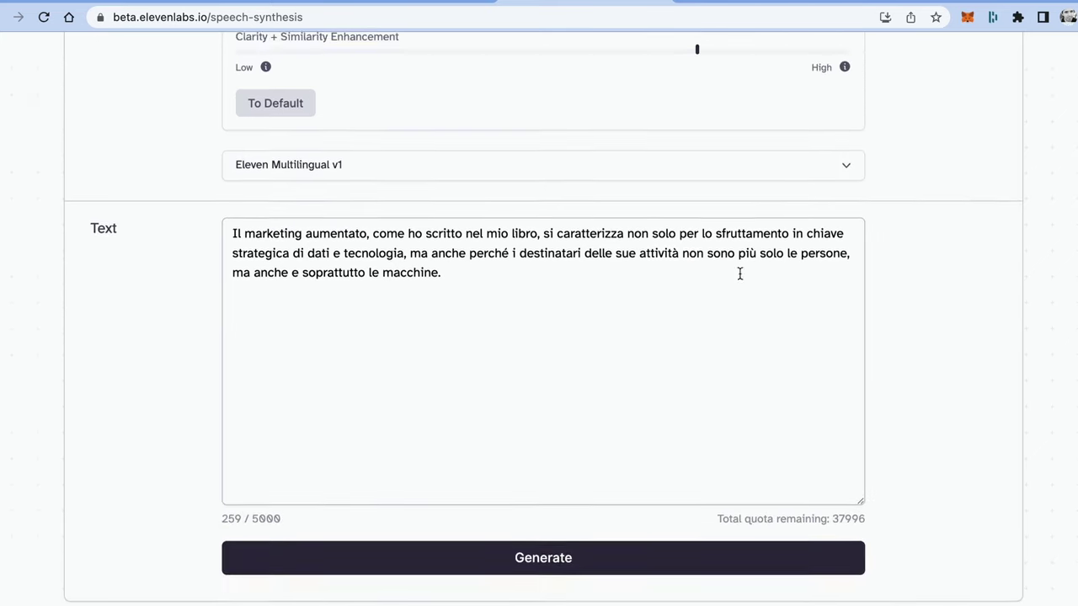
{"action": "scroll", "coordinate": [739, 273], "scroll_direction": "up", "scroll_amount": 1}
{"action": "scroll", "coordinate": [719, 175], "scroll_direction": "up", "scroll_amount": 1}
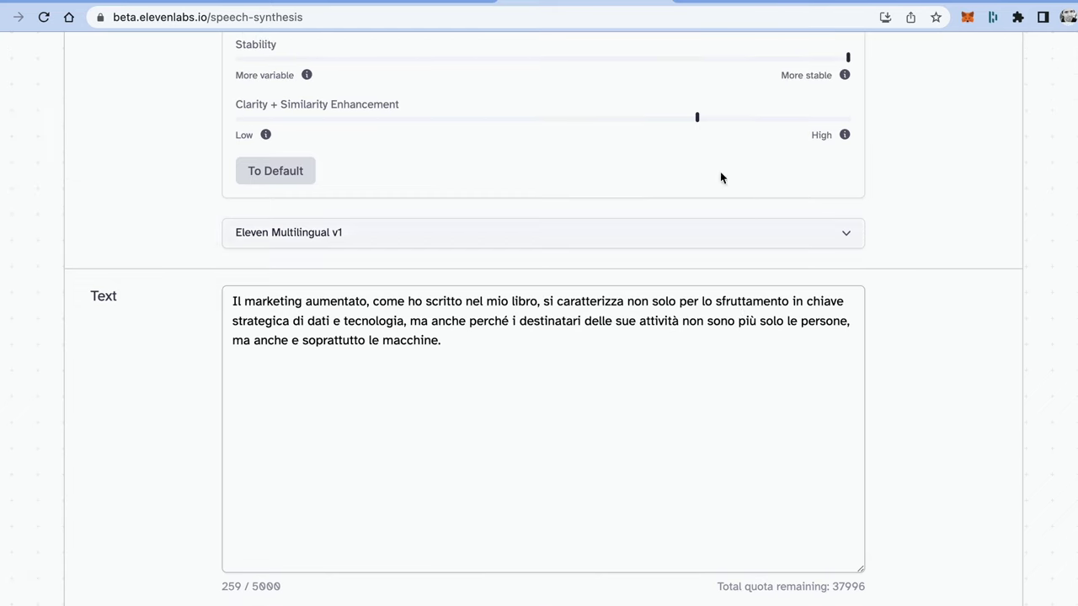
{"action": "left_click_drag", "start_coordinate": [698, 118], "coordinate": [788, 120]}
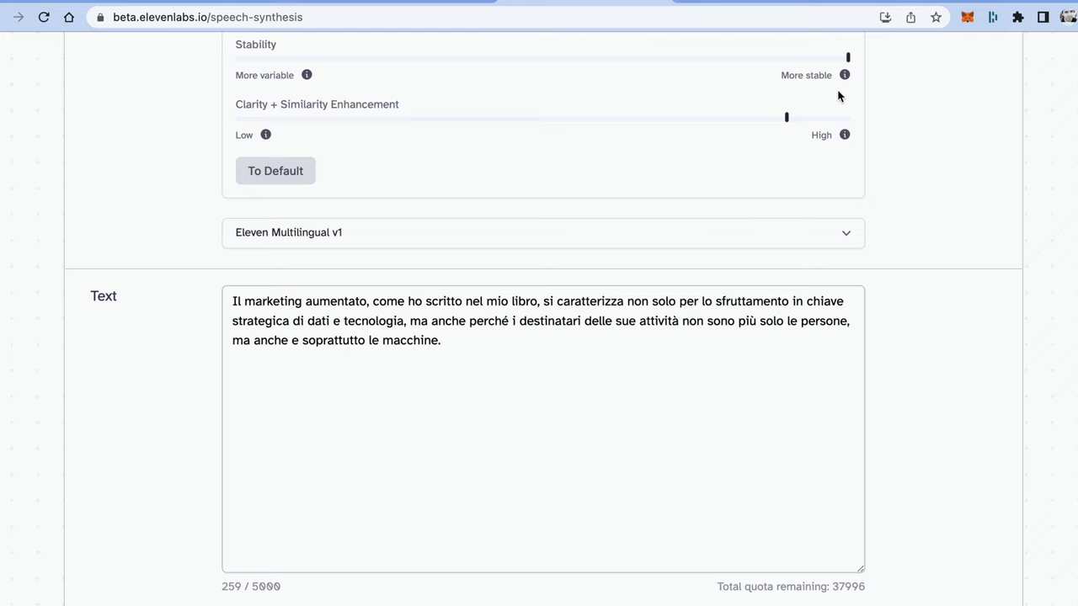